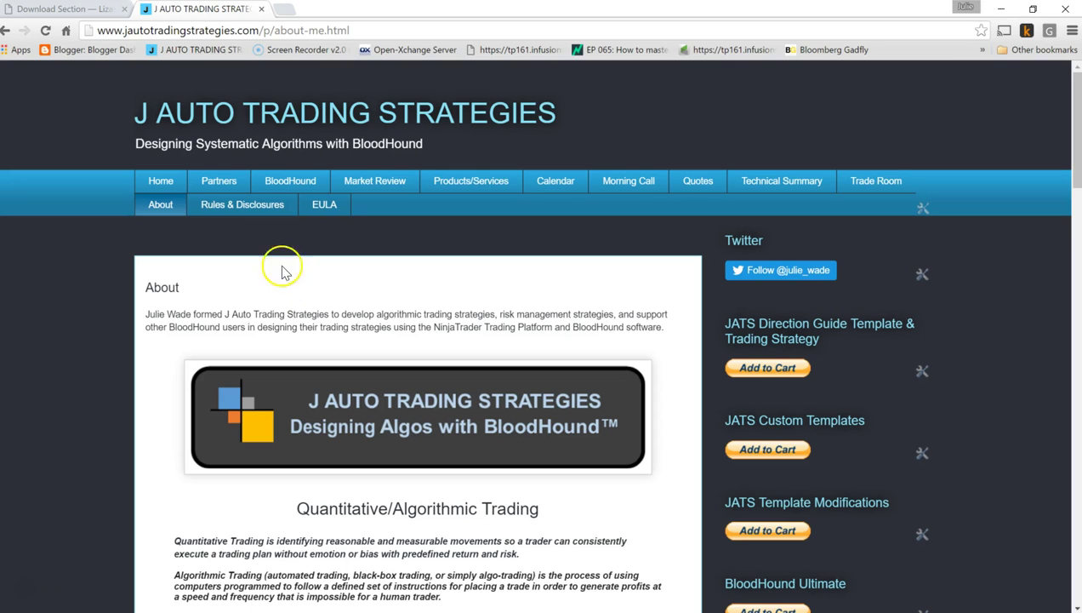
# Open the Products/Services page, then review the Rules & Disclosures page down to its hypothetical performance disclaimer.
pyautogui.click(467, 182)
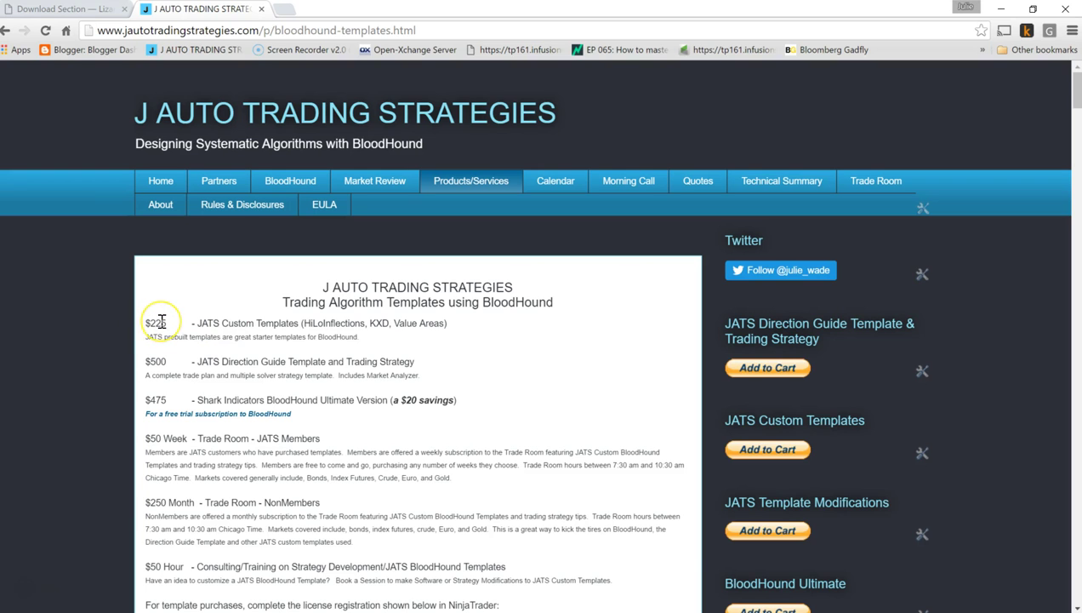
pyautogui.click(220, 201)
pyautogui.scroll(-10, 324, 289)
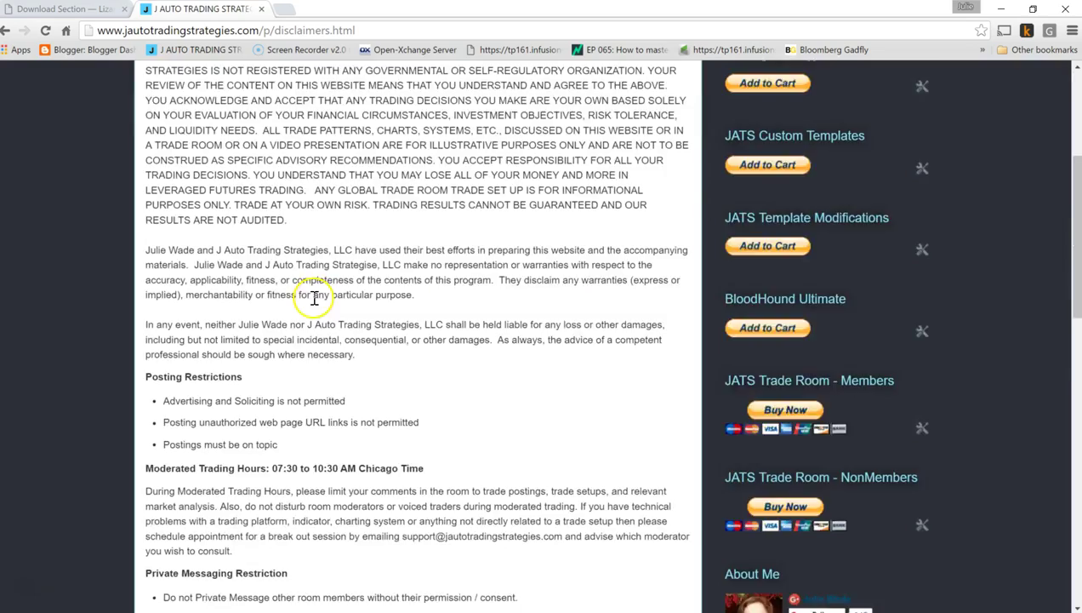
pyautogui.scroll(-5, 312, 302)
pyautogui.scroll(3, 313, 302)
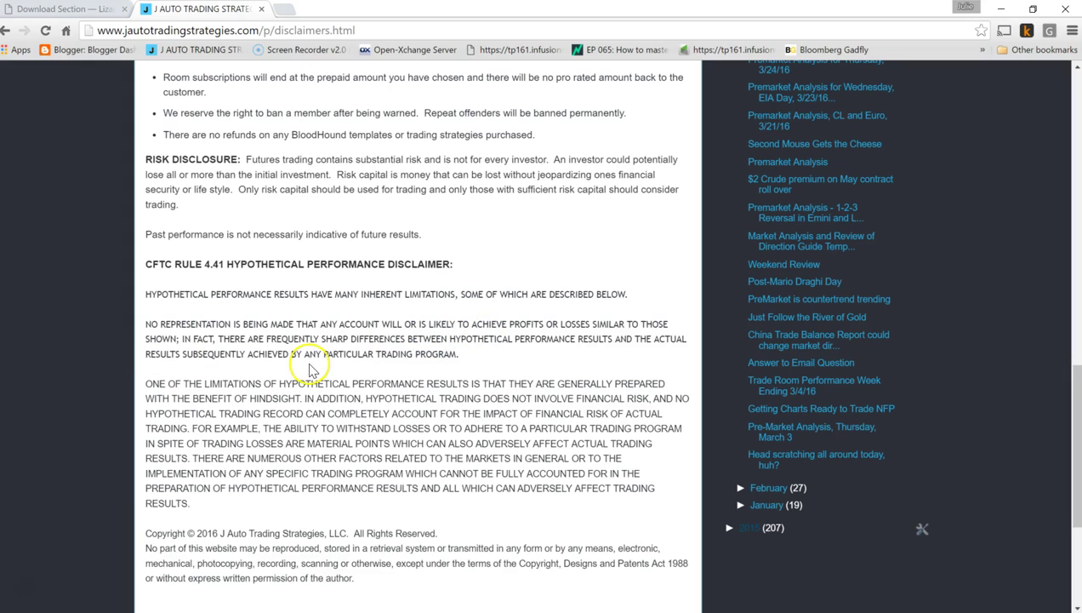
pyautogui.scroll(15, 374, 340)
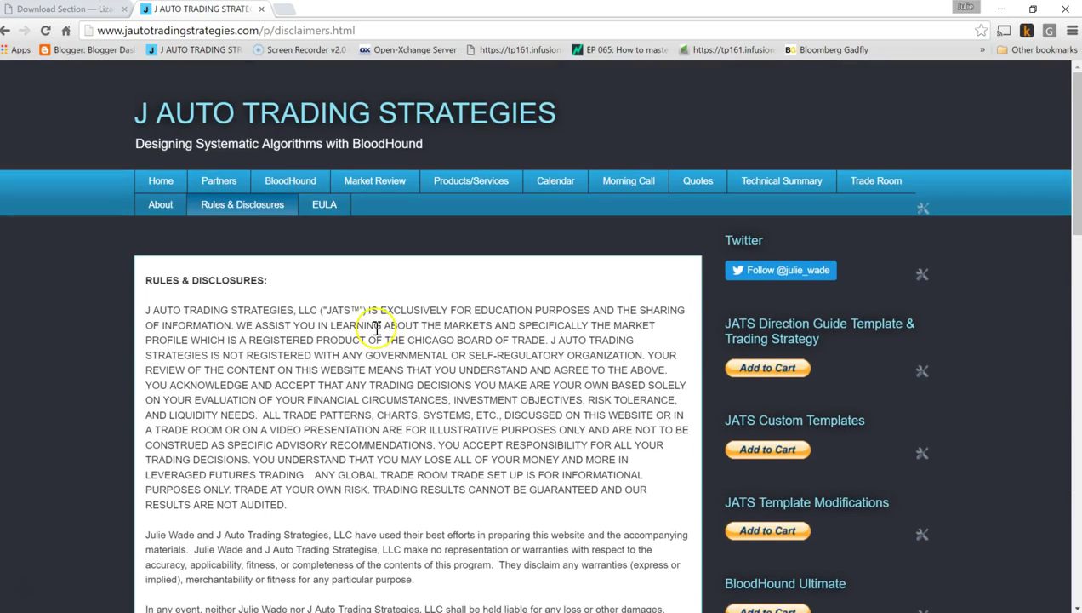
# Switch to the LizardTrader site and open its home page.
pyautogui.click(70, 10)
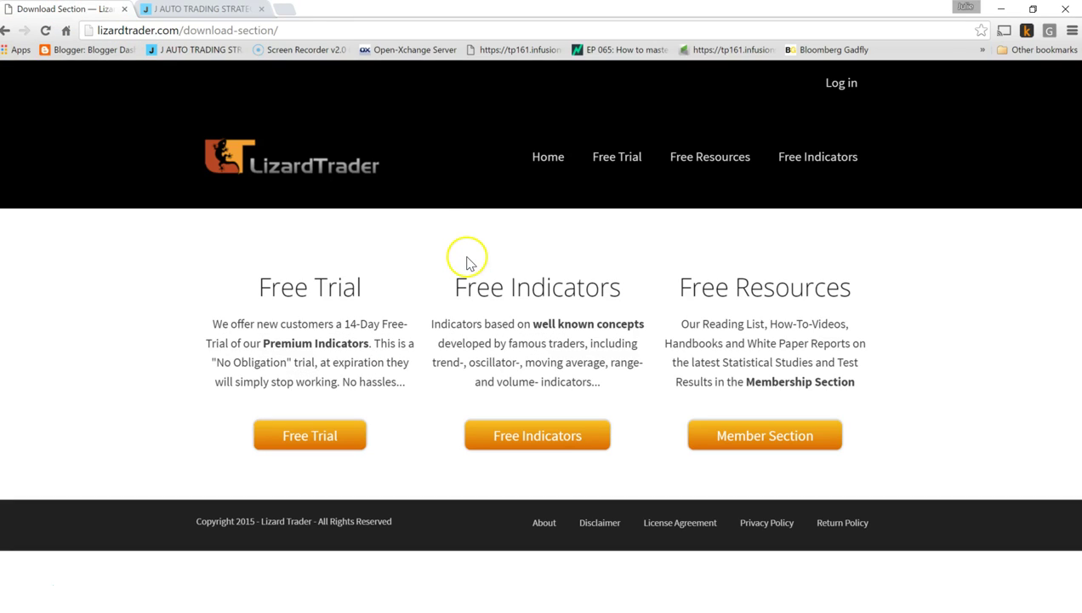
pyautogui.click(541, 165)
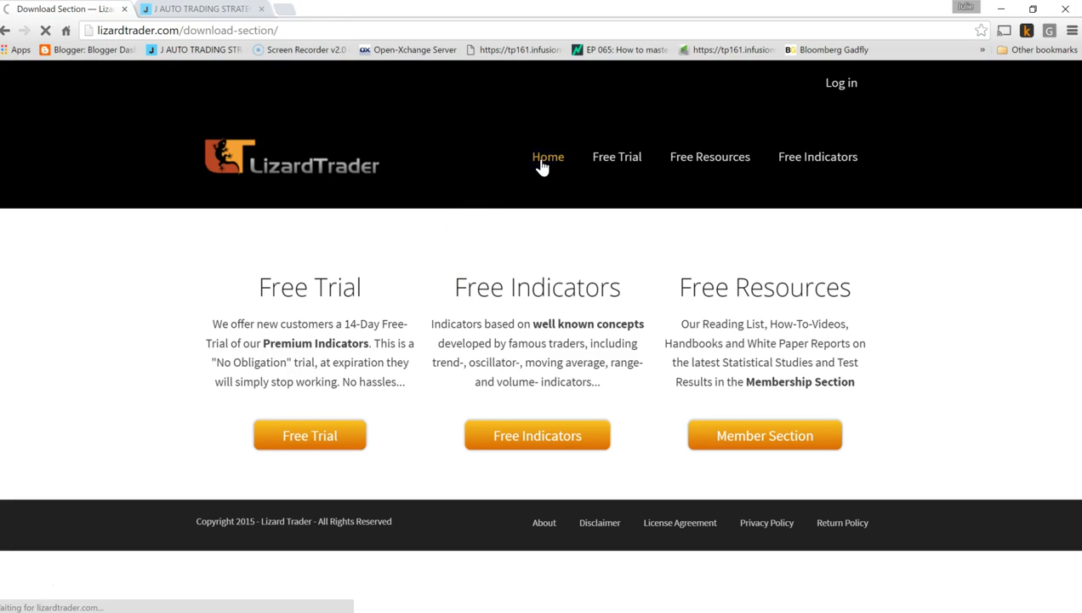
pyautogui.click(328, 161)
pyautogui.click(324, 176)
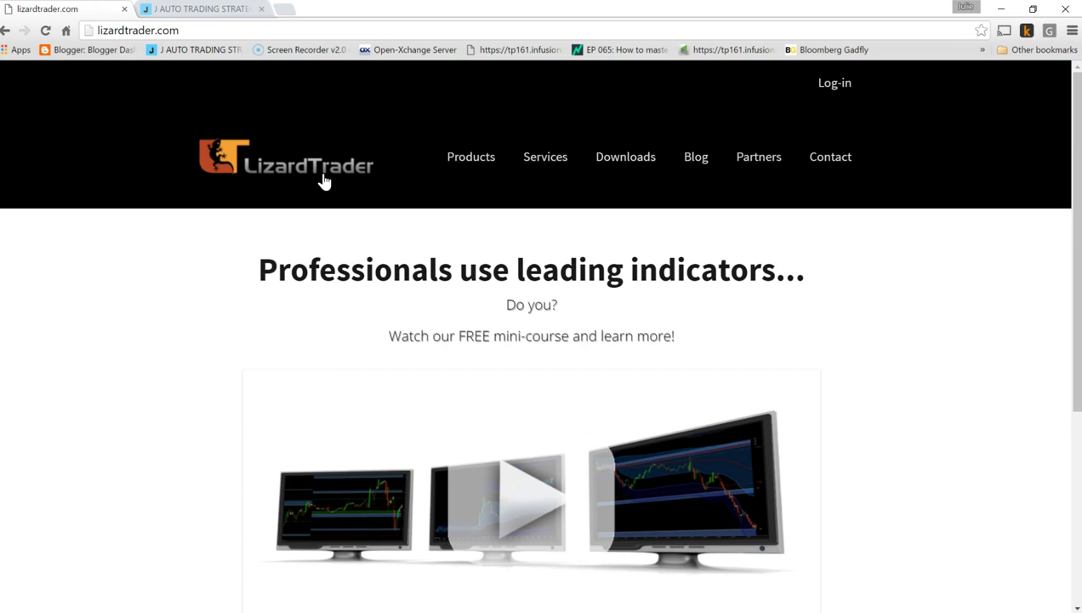
# Look over the LizardTrader home page and go to its Downloads section.
pyautogui.scroll(-1, 324, 179)
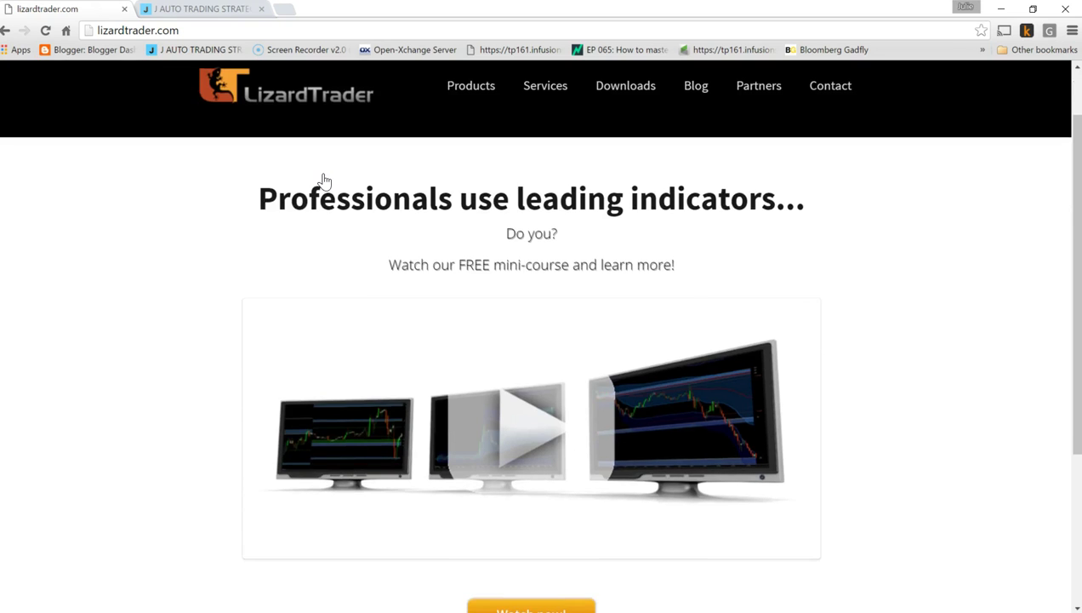
pyautogui.scroll(-3, 324, 179)
pyautogui.scroll(4, 324, 181)
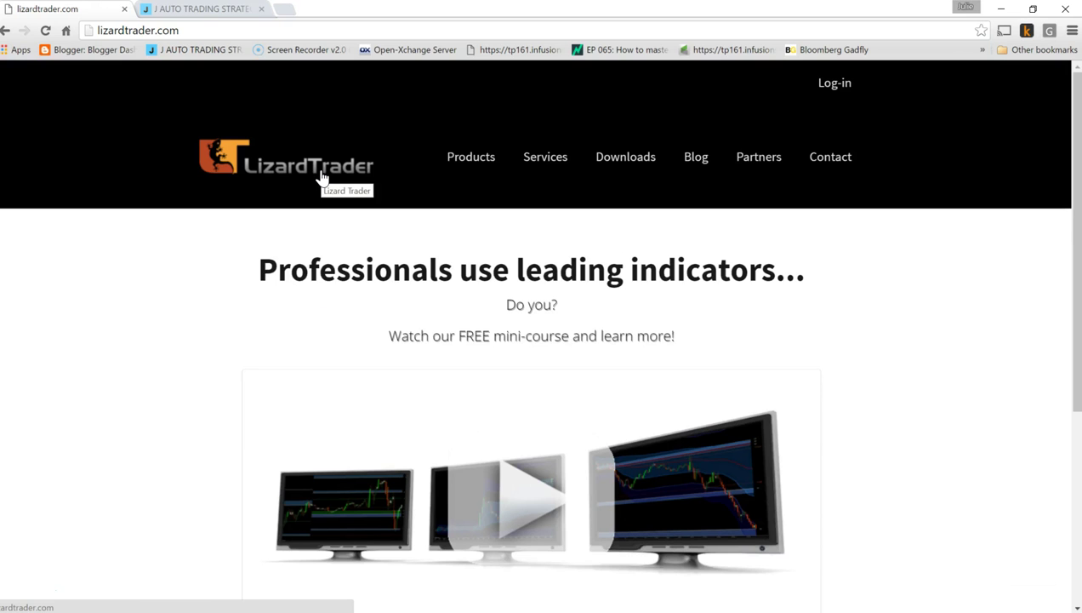
pyautogui.click(634, 156)
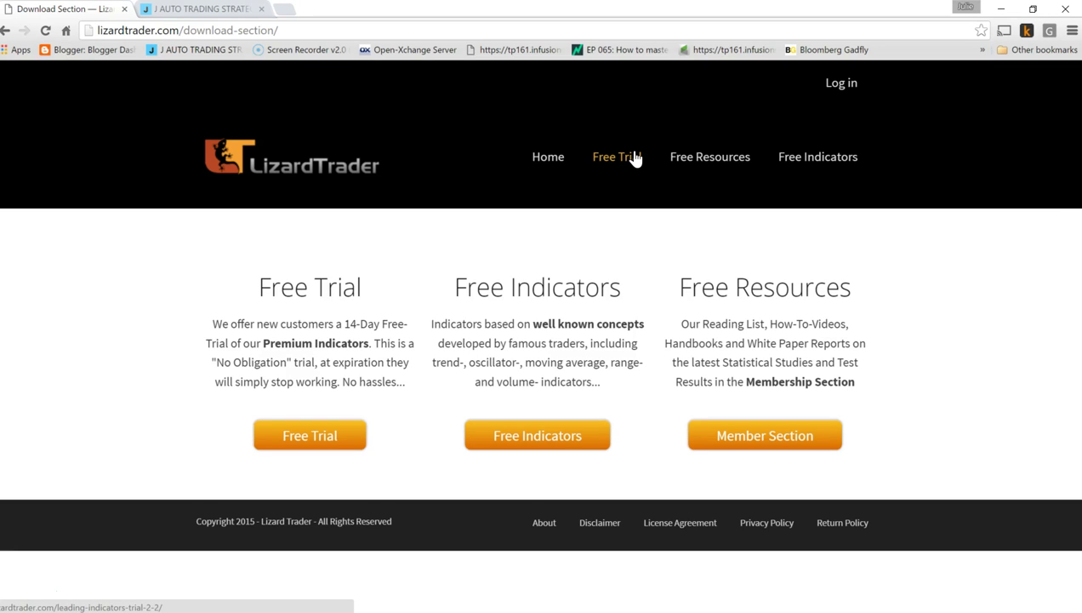
# Minimize the browser and maximize the CL 05-16 chart window in NinjaTrader.
pyautogui.click(287, 22)
pyautogui.click(999, 12)
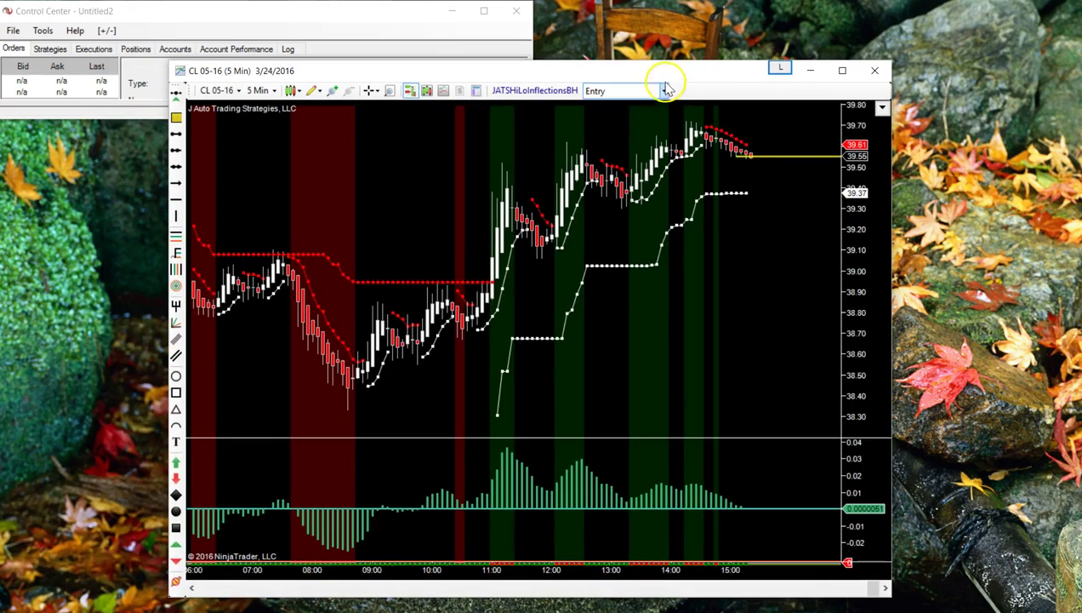
pyautogui.doubleClick(664, 75)
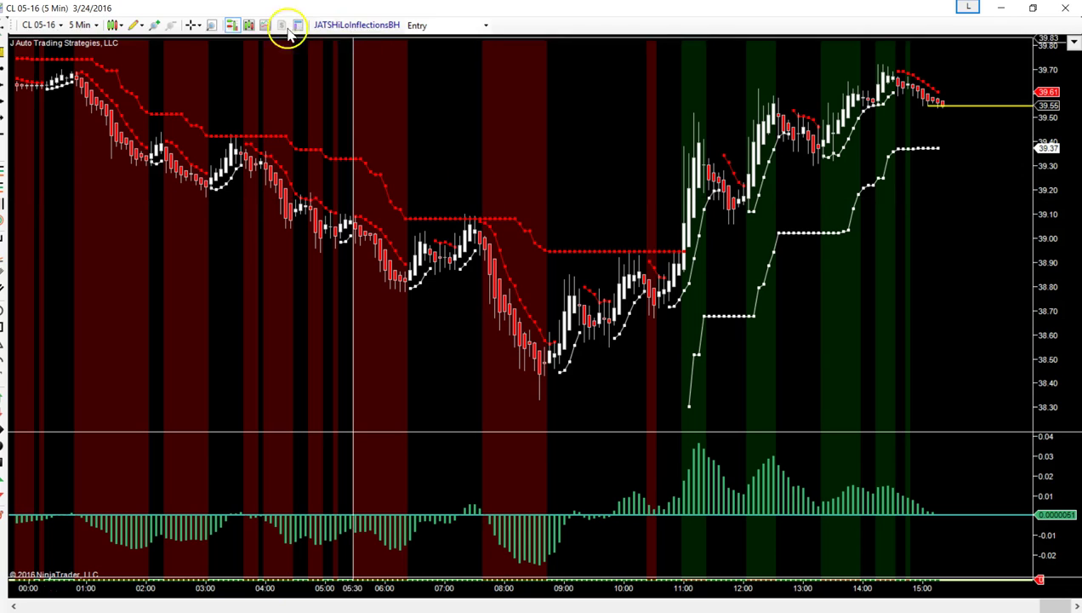
# Set the CL 05-16 chart interval to Weekly and examine the latest bars against the yellow price zone.
pyautogui.click(59, 25)
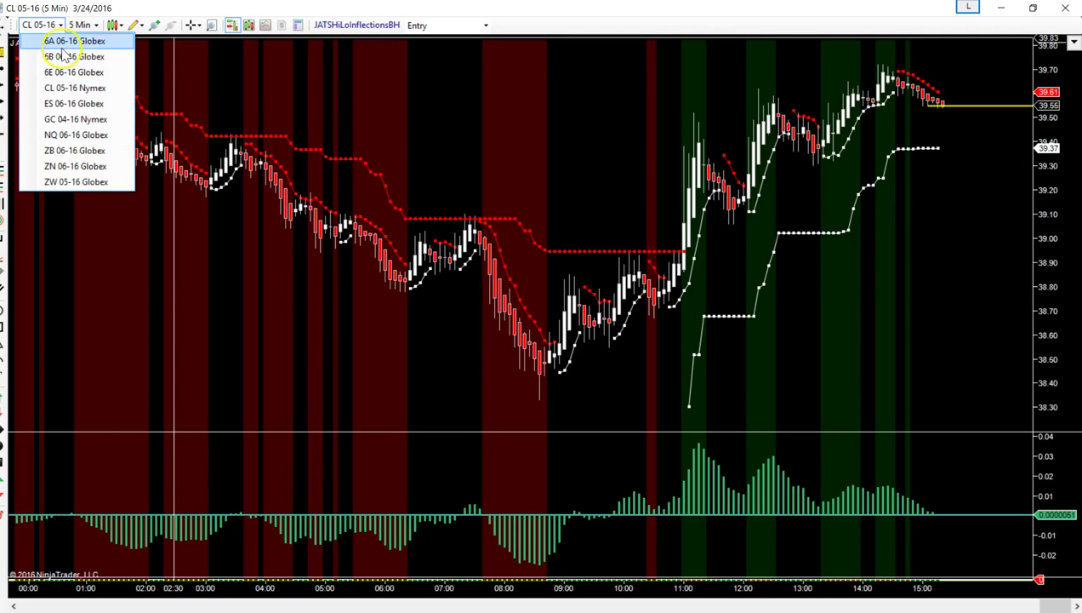
pyautogui.click(81, 25)
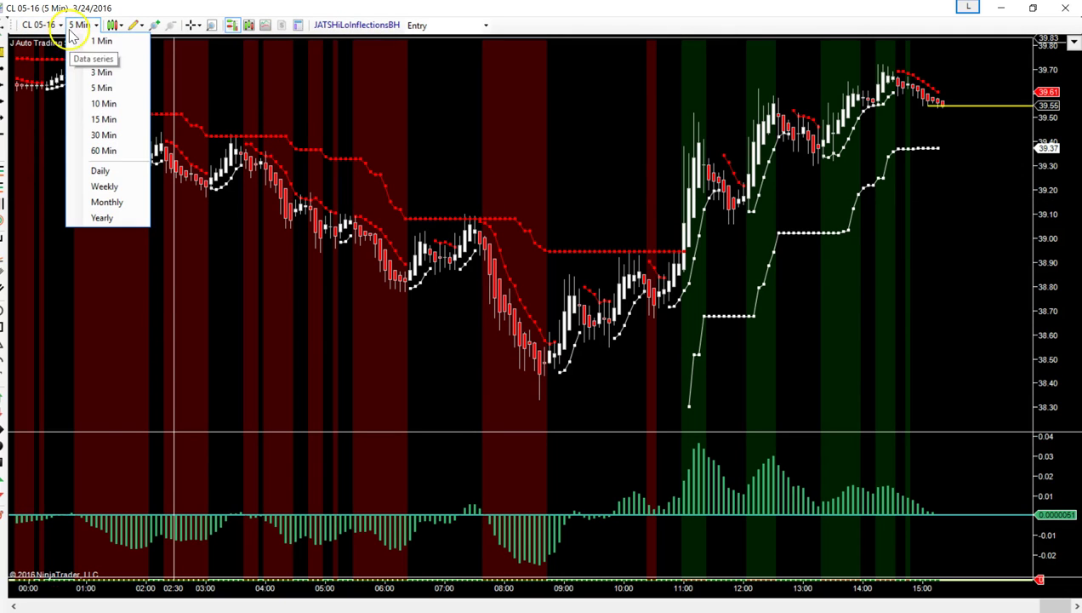
pyautogui.click(118, 186)
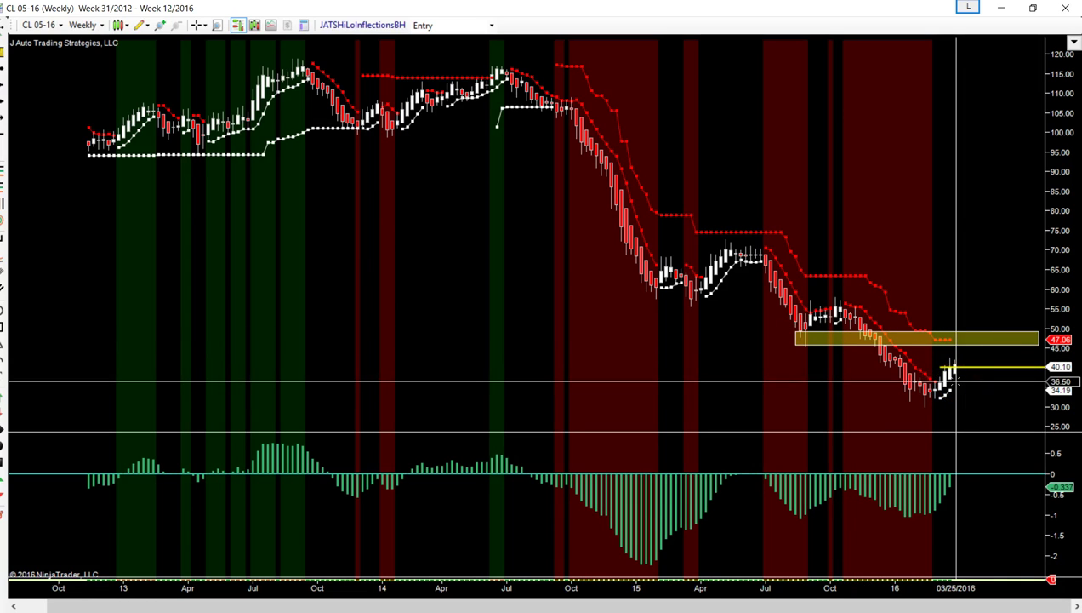
pyautogui.moveTo(956, 383); pyautogui.dragTo(962, 349)
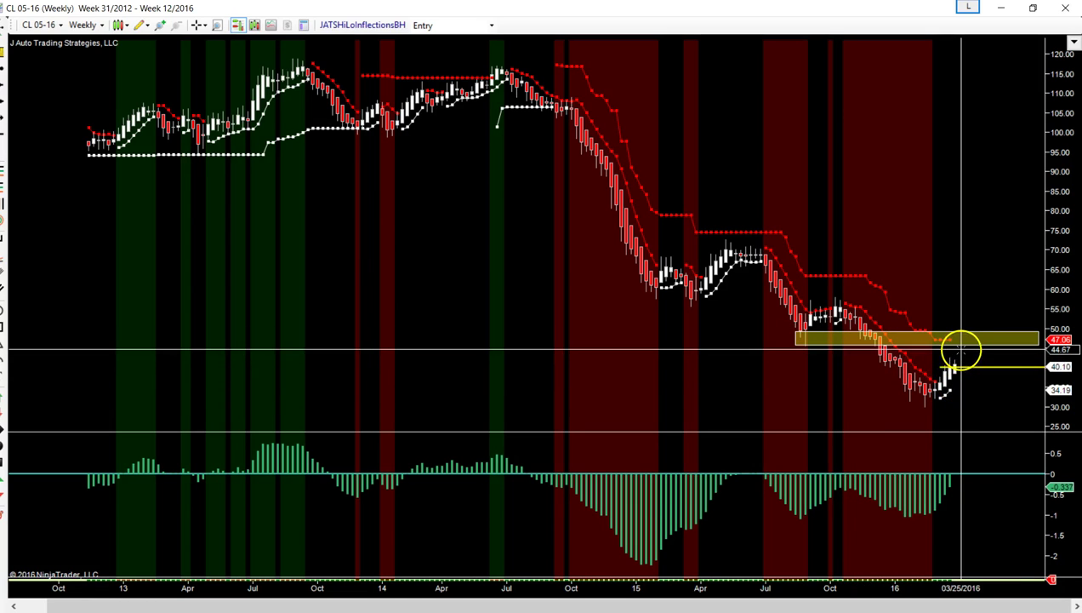
# Set the chart interval to Daily and examine the most recent March bars.
pyautogui.click(85, 25)
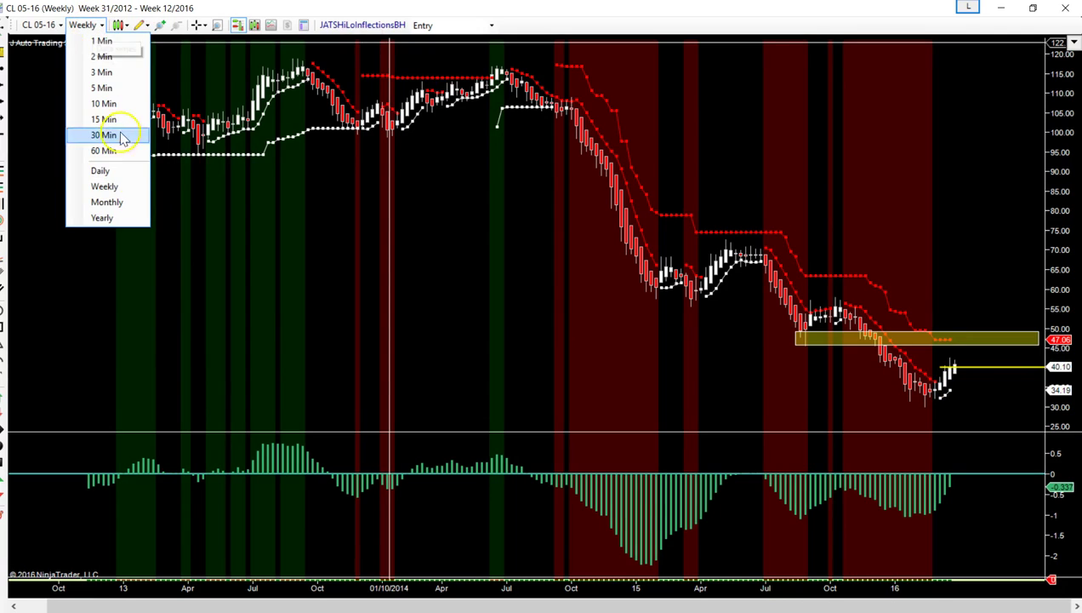
pyautogui.click(128, 173)
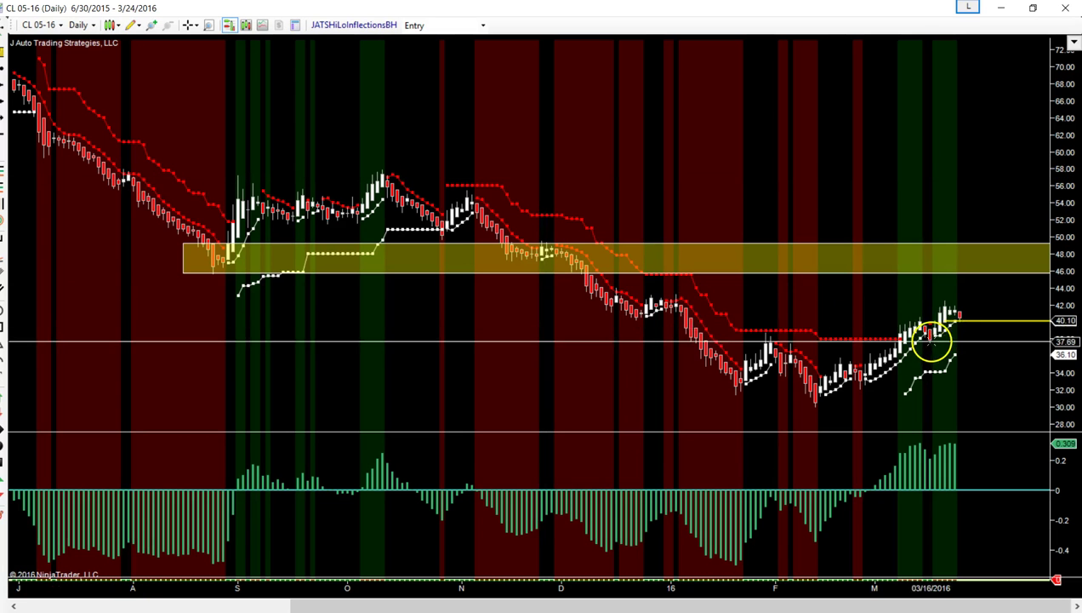
pyautogui.moveTo(956, 299)
pyautogui.mouseDown()
pyautogui.moveTo(961, 251)
pyautogui.moveTo(967, 331)
pyautogui.moveTo(955, 314)
pyautogui.moveTo(955, 337)
pyautogui.moveTo(959, 319)
pyautogui.mouseUp()
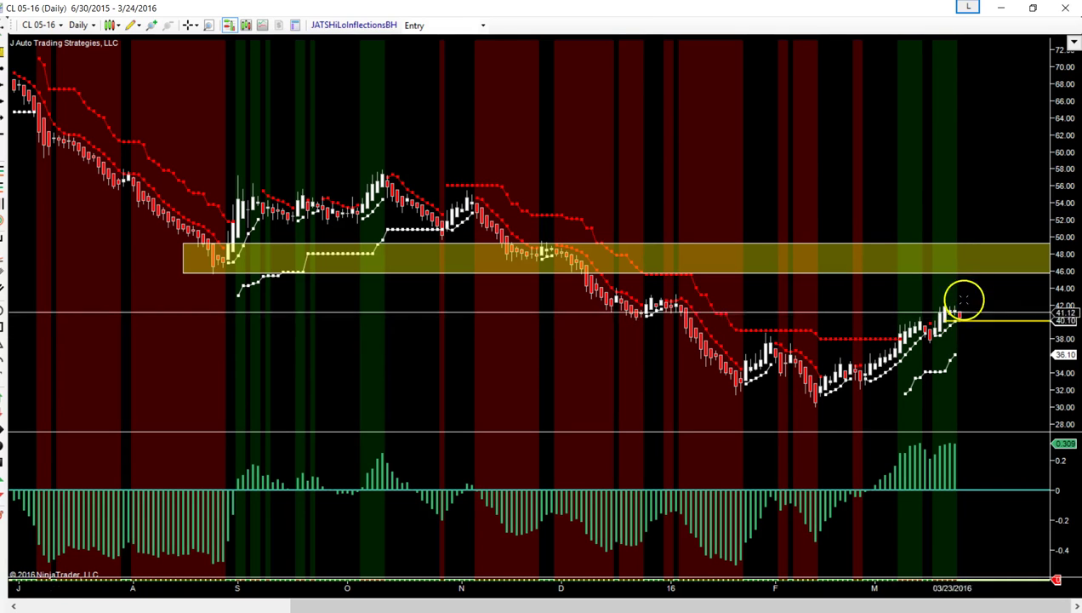
# View the chart at 60 Min, then set its interval to 10 Min.
pyautogui.click(83, 25)
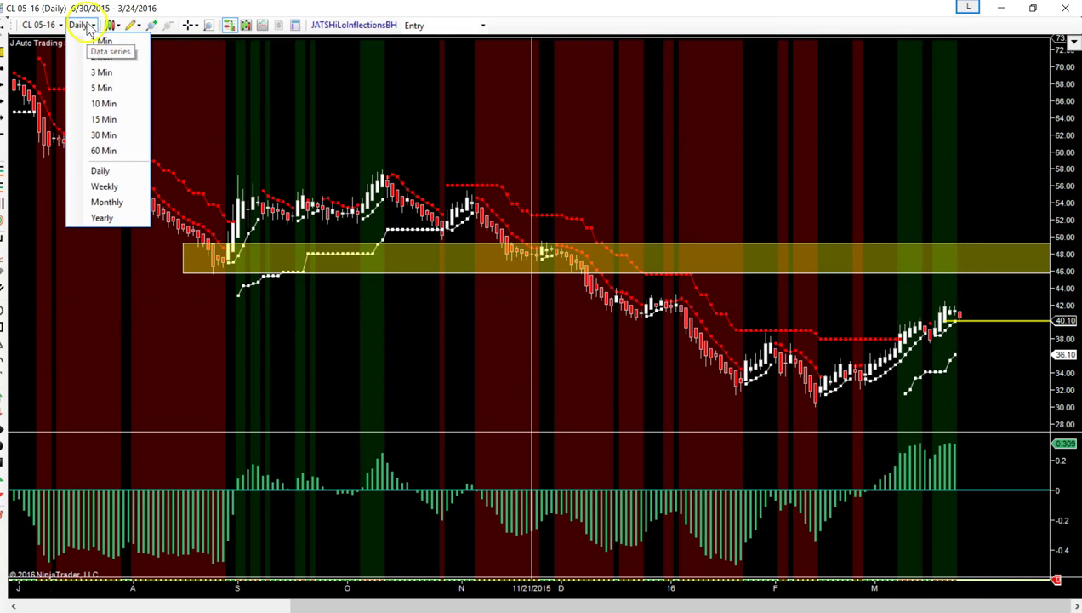
pyautogui.click(129, 148)
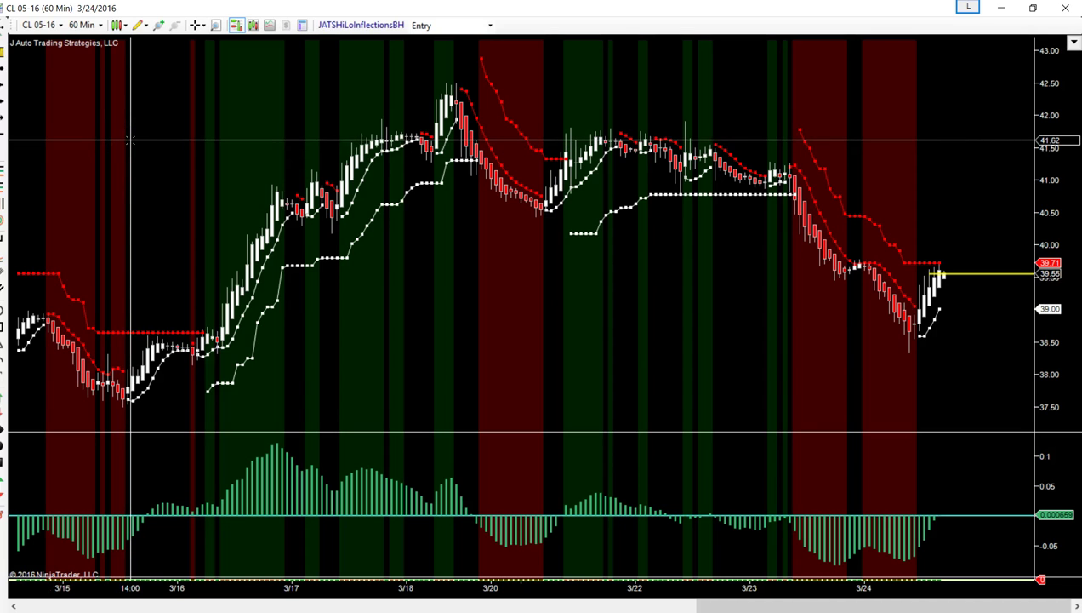
pyautogui.click(85, 25)
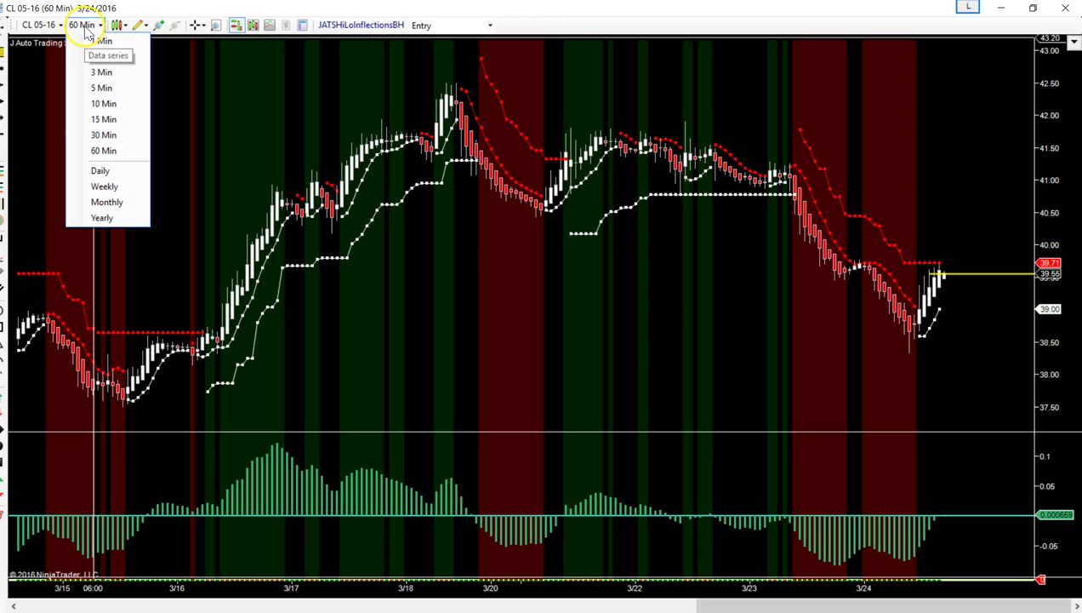
pyautogui.click(106, 104)
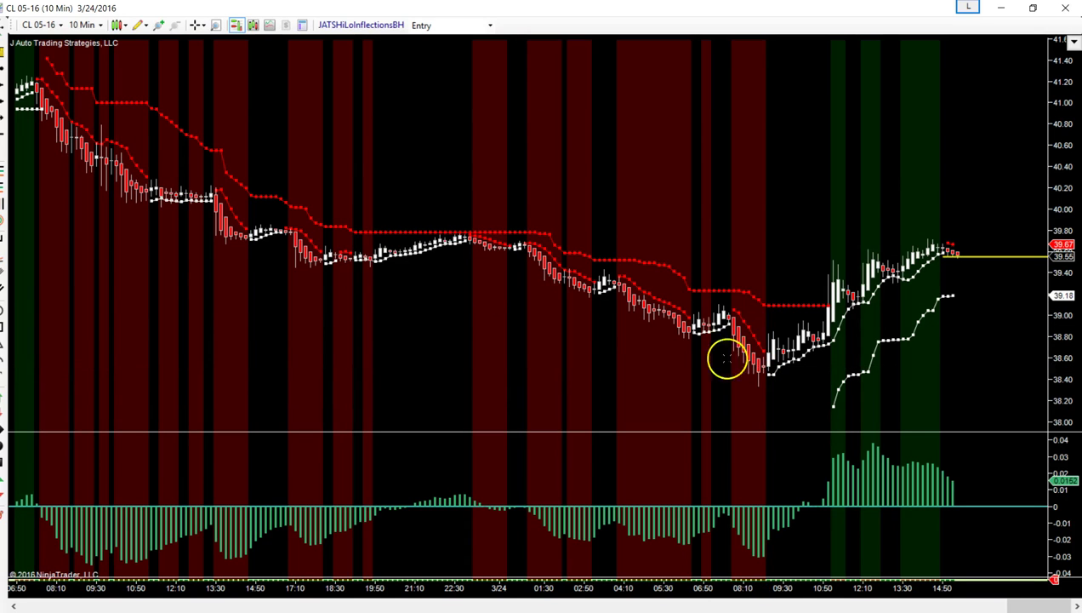
# Measure the price drop from the late-evening high before 3/24 to the morning low, then clear the measurement.
pyautogui.click(474, 241)
pyautogui.click(764, 387)
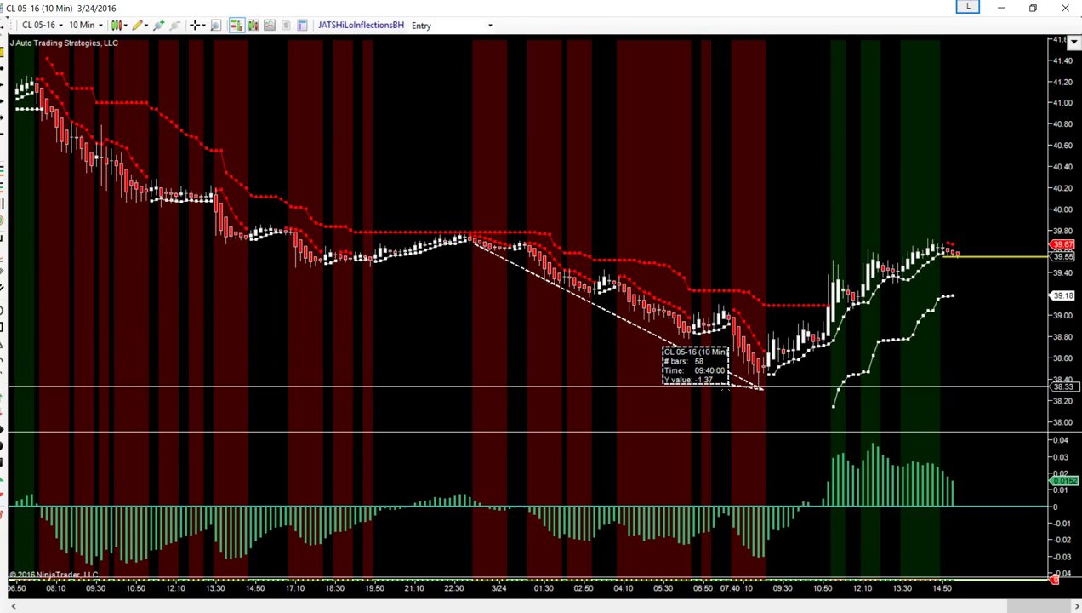
pyautogui.rightClick(738, 387)
pyautogui.click(776, 411)
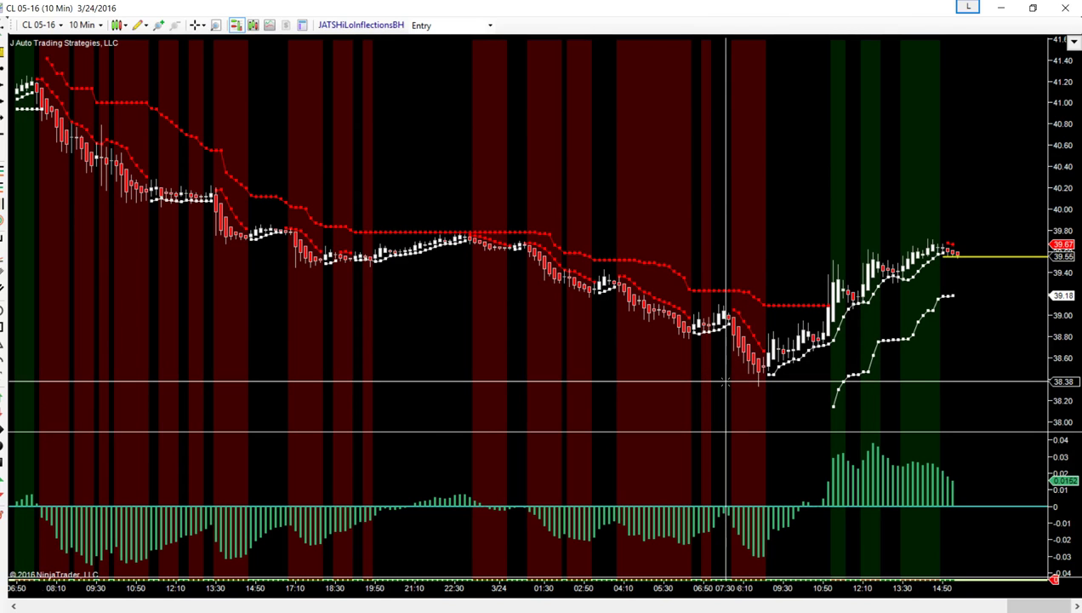
pyautogui.click(696, 357)
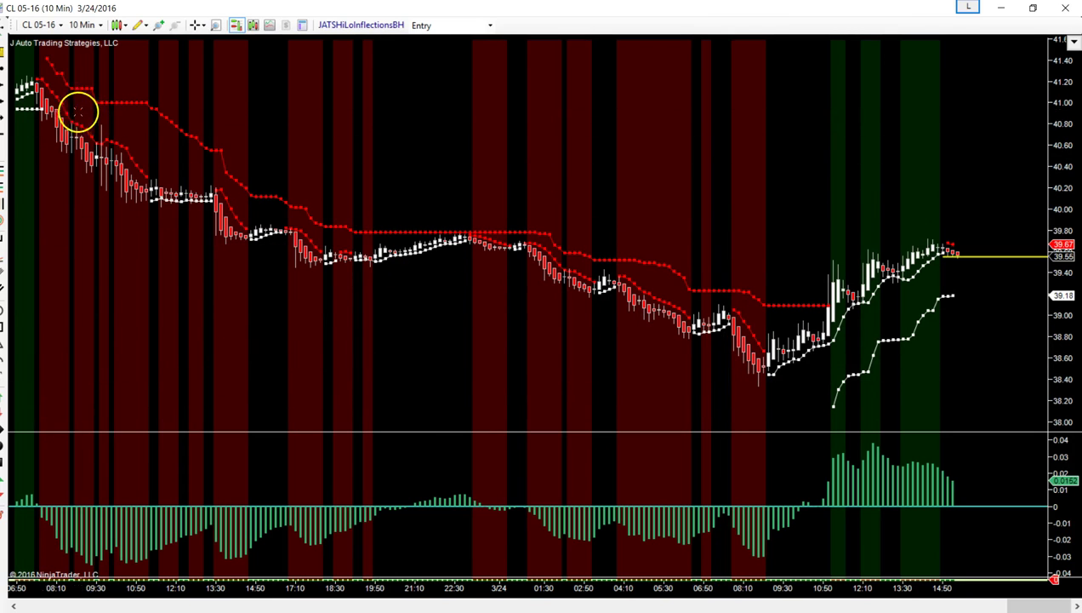
pyautogui.click(764, 370)
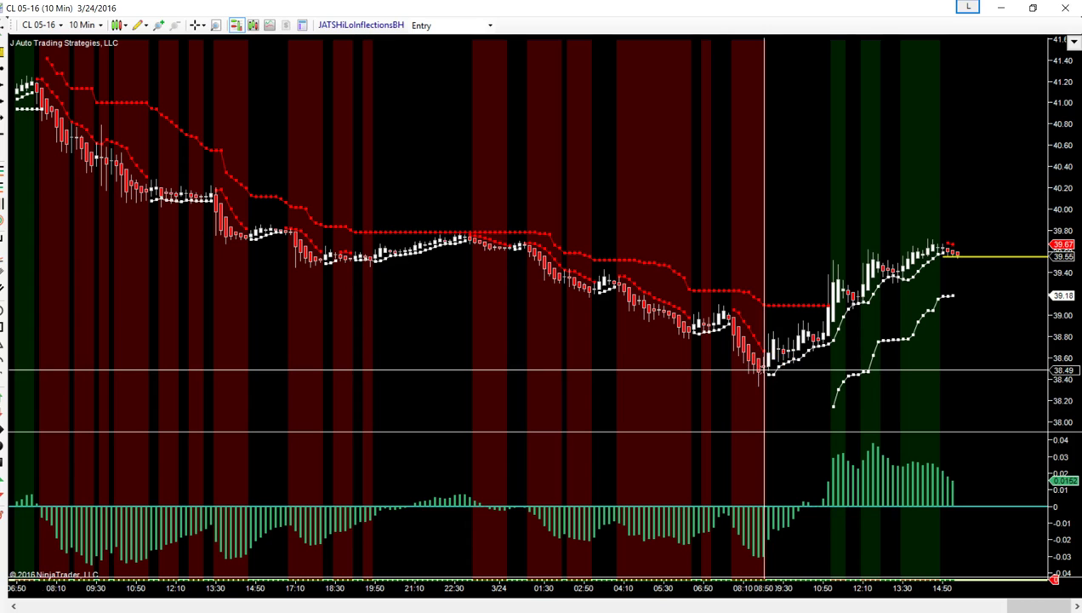
# Enlarge the indicator panel slightly, magnify the price scale to inspect the overnight high, and restore automatic scaling.
pyautogui.moveTo(638, 432)
pyautogui.mouseDown()
pyautogui.moveTo(640, 409)
pyautogui.moveTo(638, 419)
pyautogui.mouseUp()
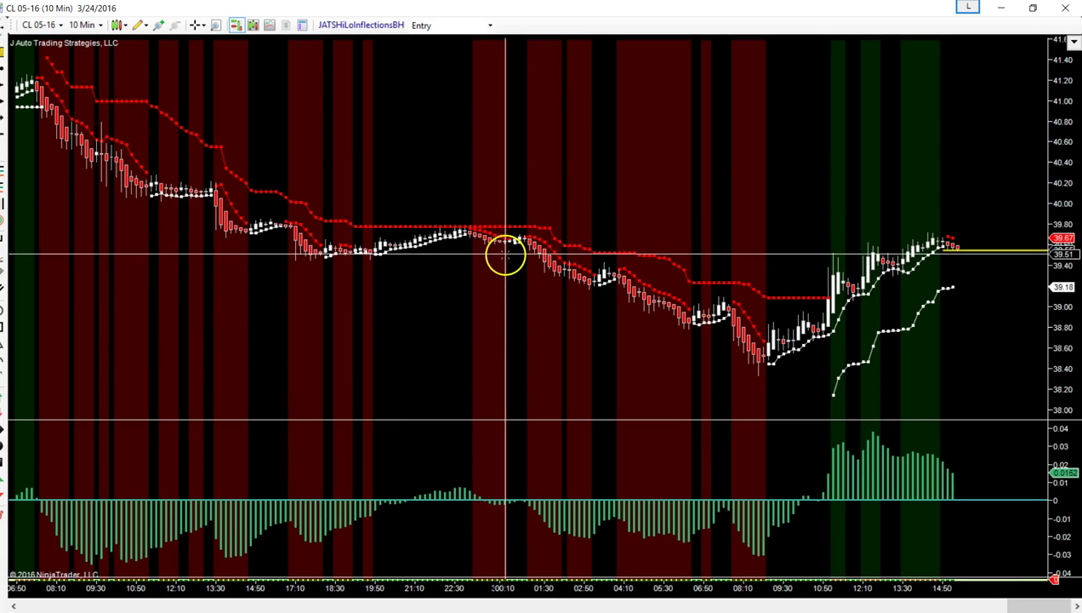
pyautogui.moveTo(1063, 289); pyautogui.dragTo(1060, 94)
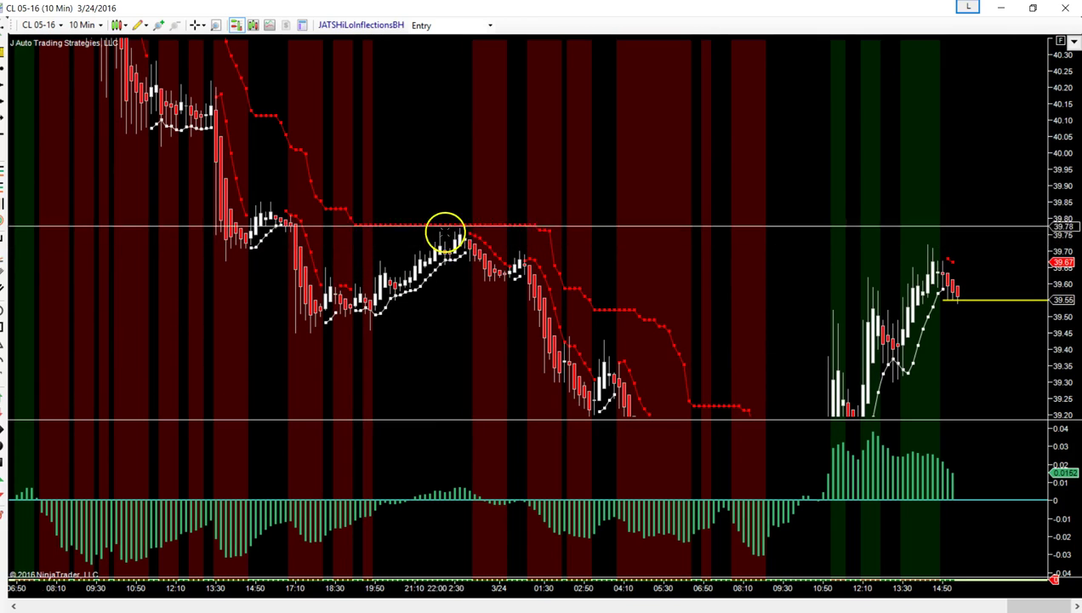
pyautogui.middleClick(474, 238)
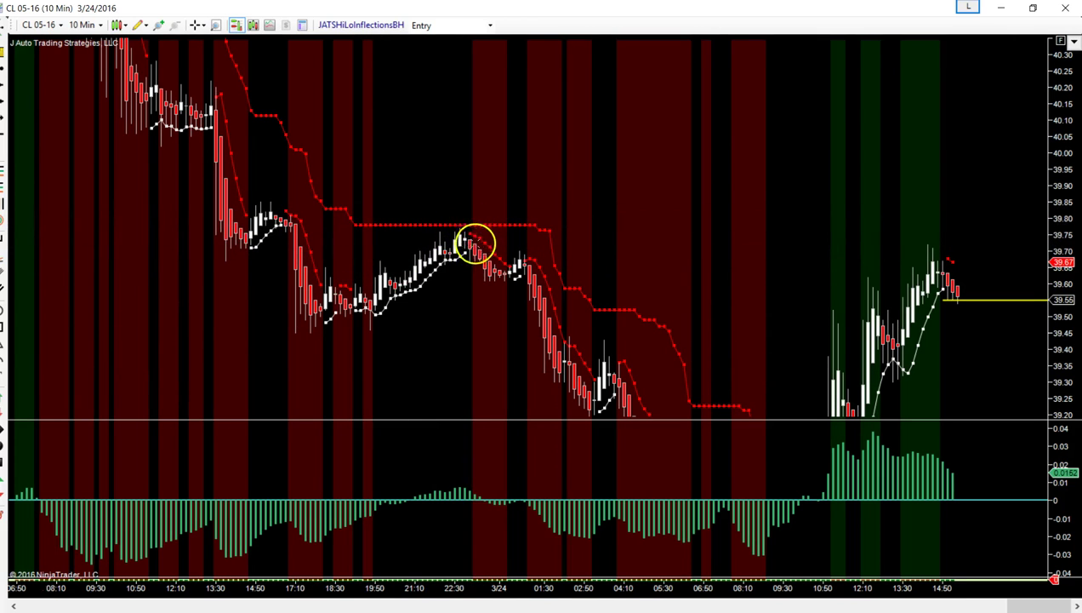
pyautogui.middleClick(474, 247)
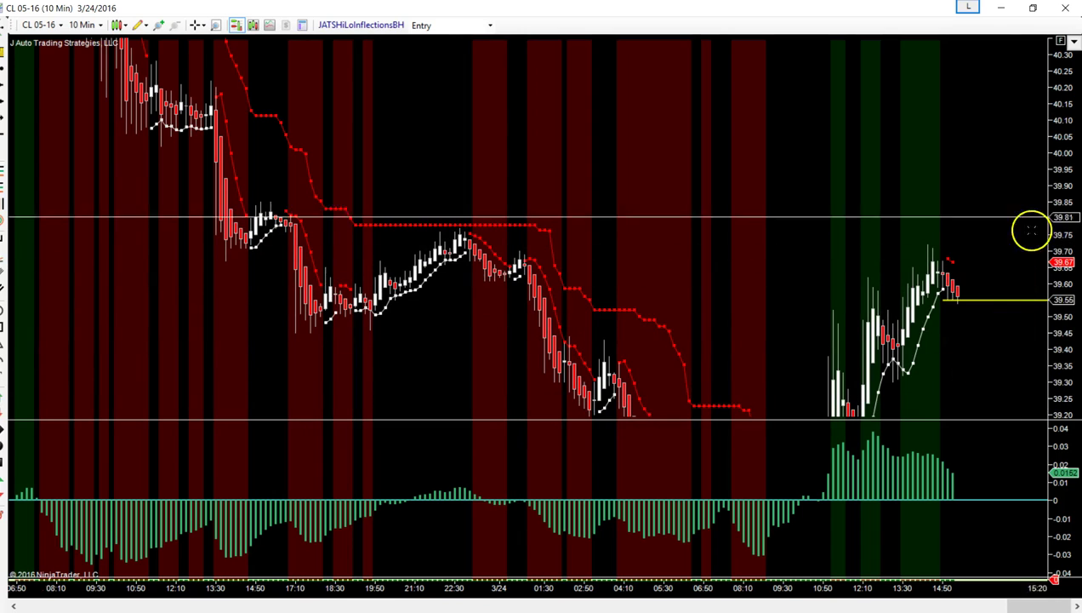
pyautogui.moveTo(1062, 153); pyautogui.dragTo(1068, 266)
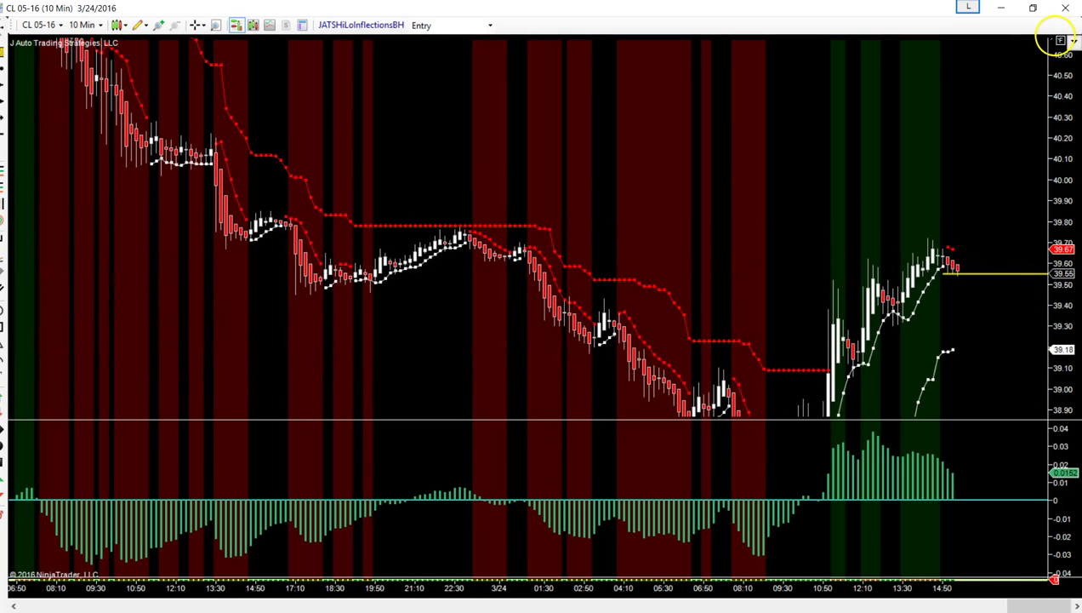
pyautogui.click(1057, 39)
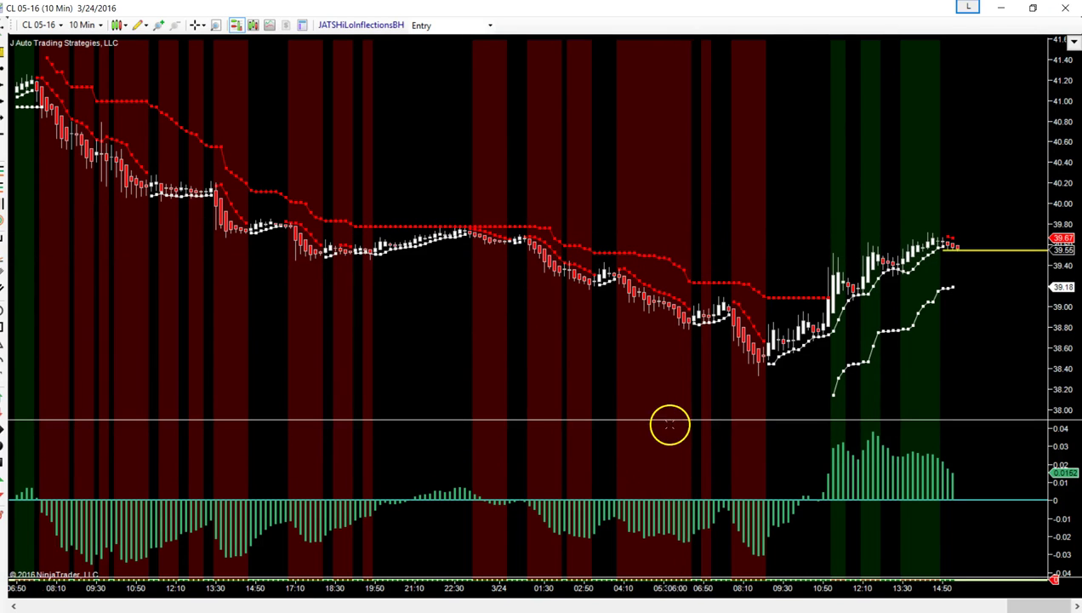
# Maximize the price panel to hide the histogram, then stretch its vertical price scale.
pyautogui.rightClick(1068, 307)
pyautogui.click(1055, 339)
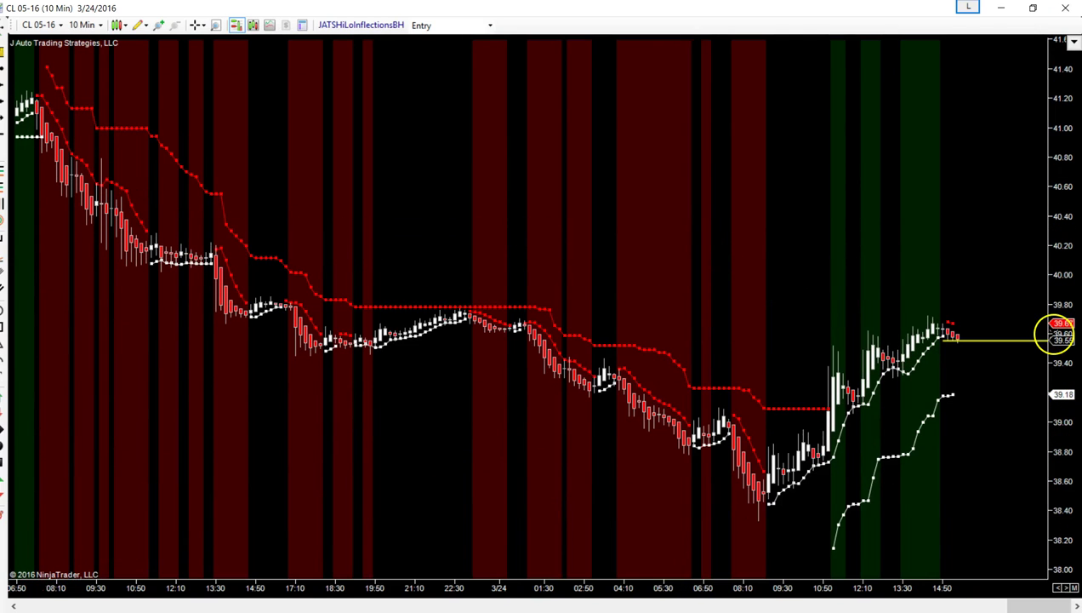
pyautogui.moveTo(1063, 323); pyautogui.dragTo(1058, 233)
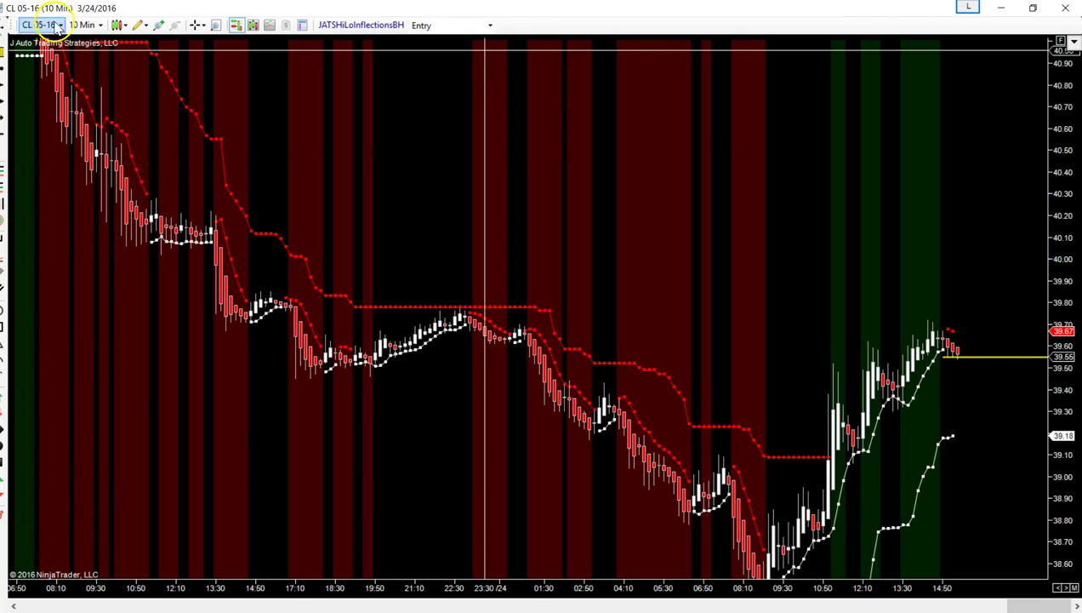
# Switch the CL 05-16 chart to 3 Min bars and view the price action back to the previous evening.
pyautogui.click(85, 25)
pyautogui.click(106, 87)
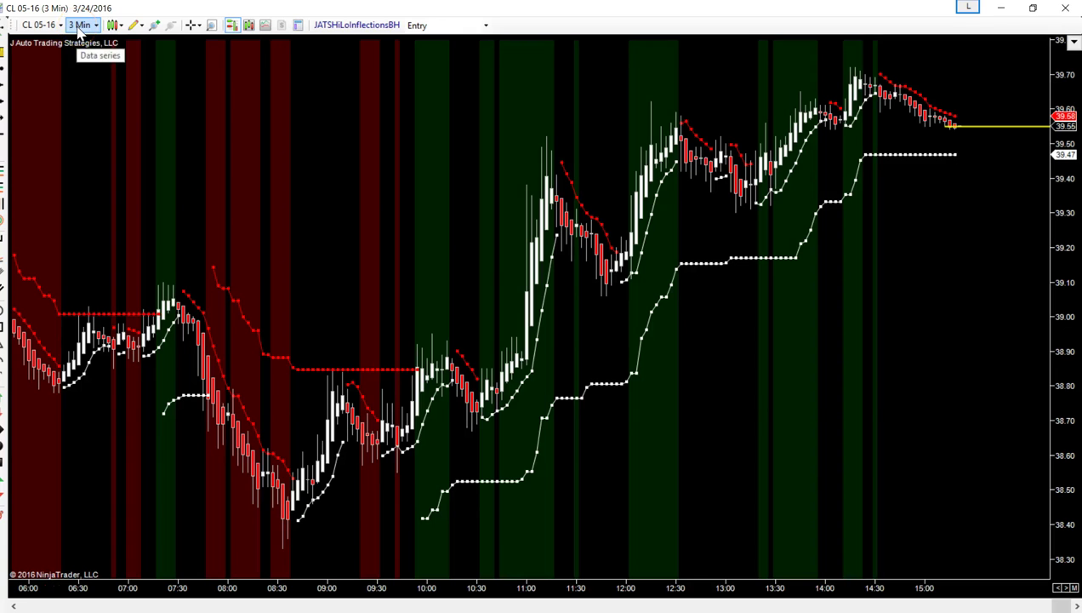
pyautogui.moveTo(1061, 606); pyautogui.dragTo(1043, 605)
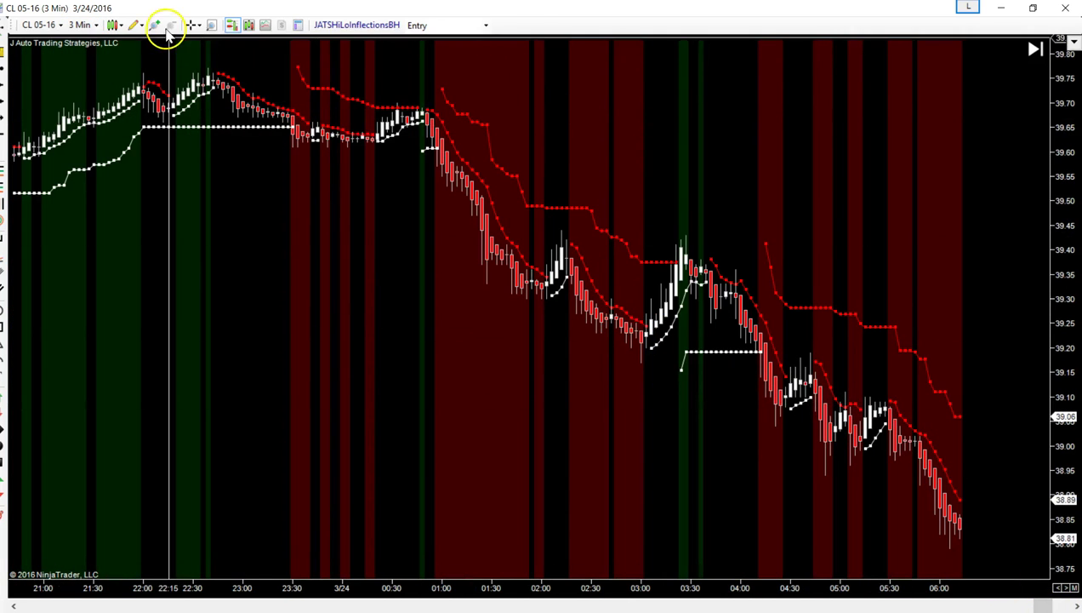
# Set the chart's interval to 5 Min and view the bars from the previous evening through midday on 3/24.
pyautogui.click(98, 27)
pyautogui.click(104, 88)
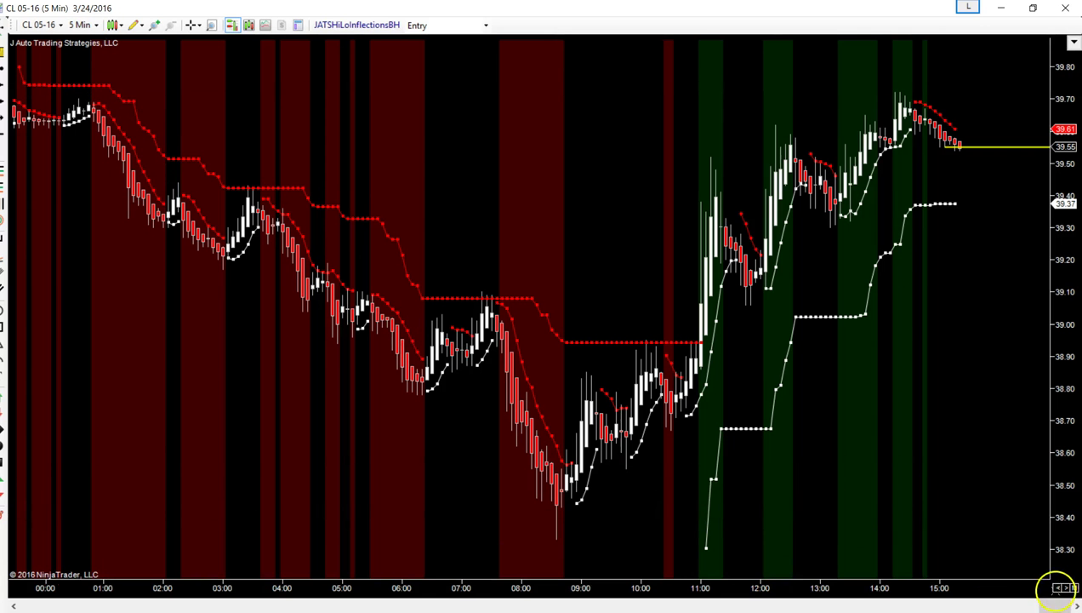
pyautogui.moveTo(1057, 608); pyautogui.dragTo(1048, 605)
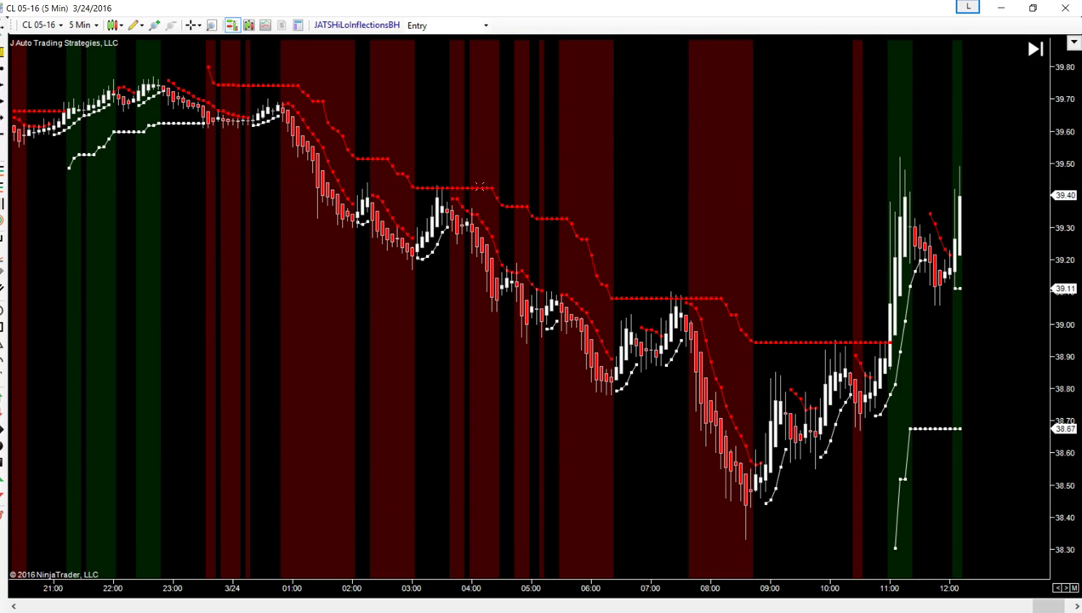
# Change the data series to Range bars with a value of 12 and view the earlier downtrend.
pyautogui.click(249, 26)
pyautogui.click(779, 139)
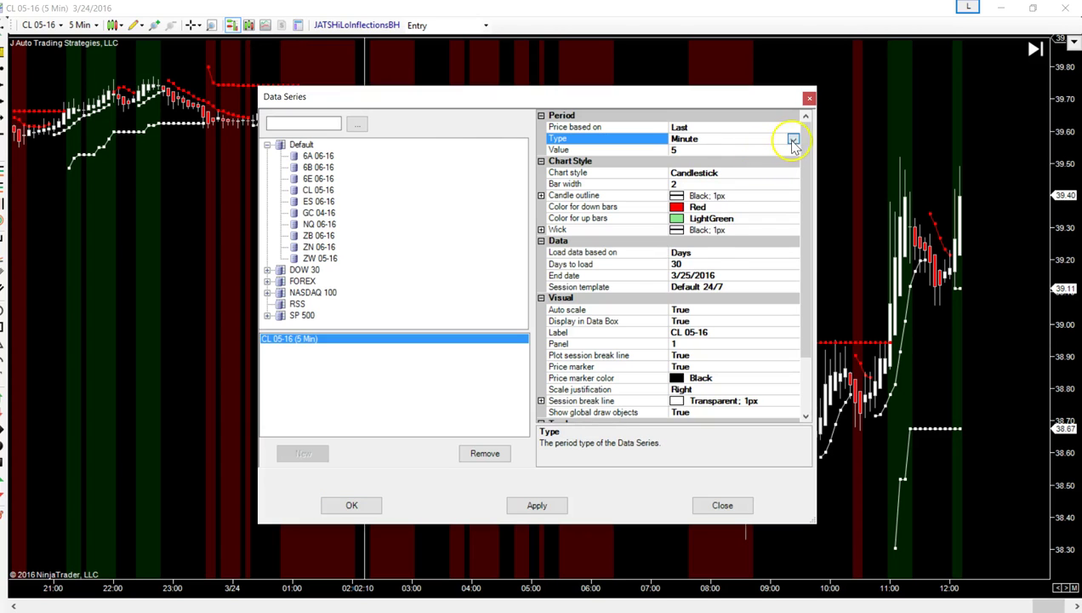
pyautogui.click(793, 138)
pyautogui.click(713, 174)
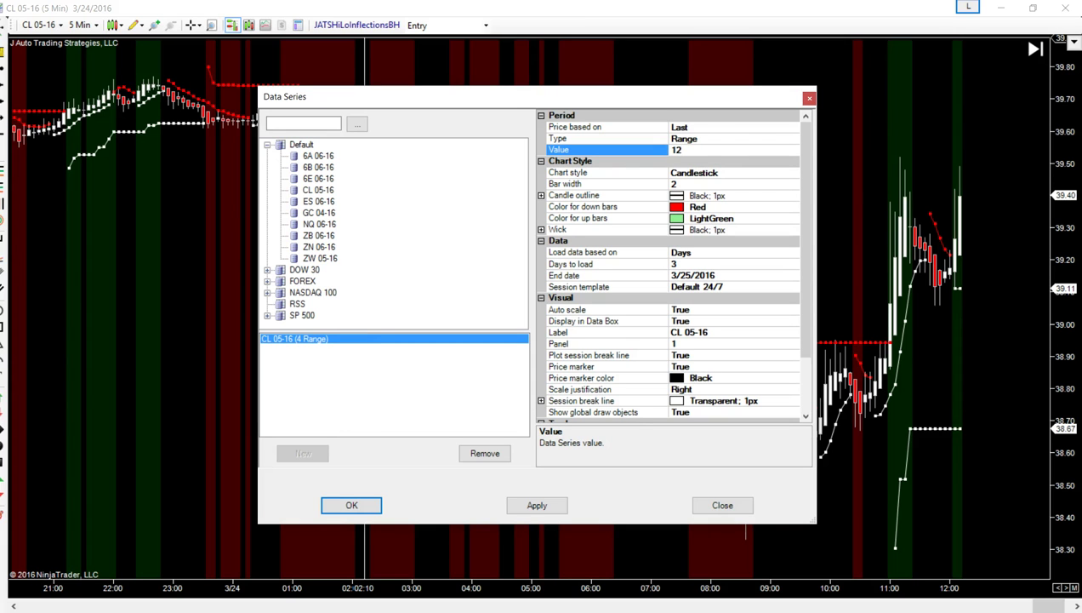
pyautogui.click(353, 502)
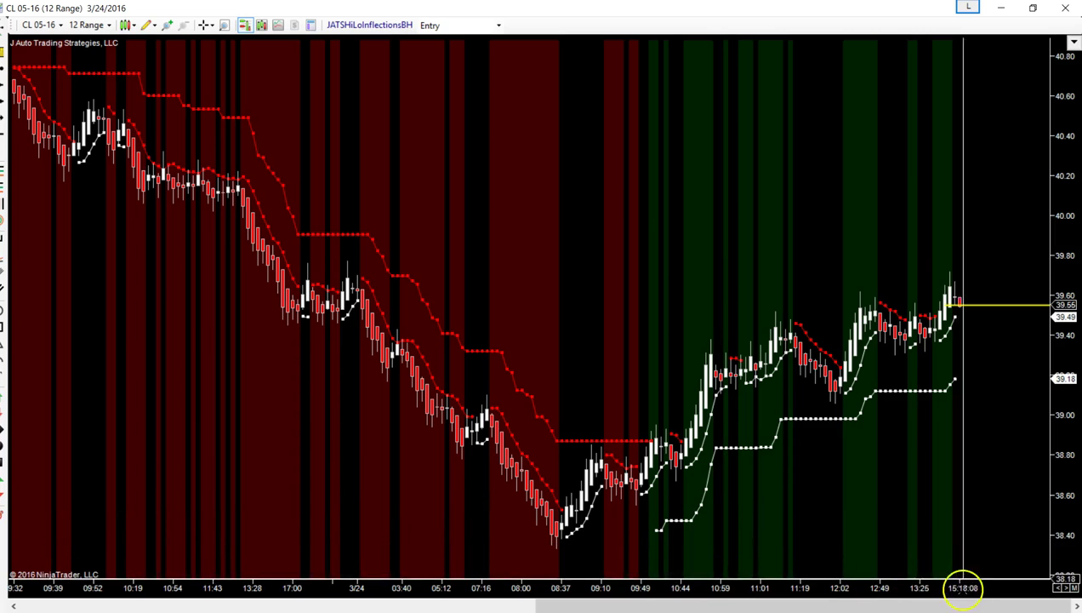
pyautogui.moveTo(970, 602); pyautogui.dragTo(902, 604)
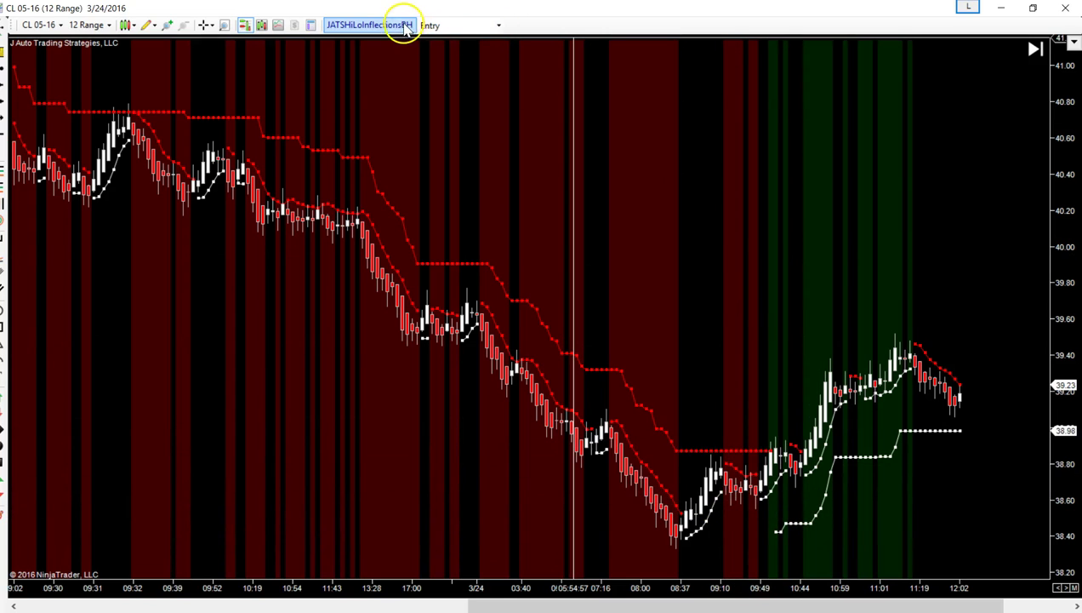
# Change the data series type to UniRenko with tick trend 5 and tick reversal 15, and apply it to the chart.
pyautogui.click(262, 26)
pyautogui.click(719, 139)
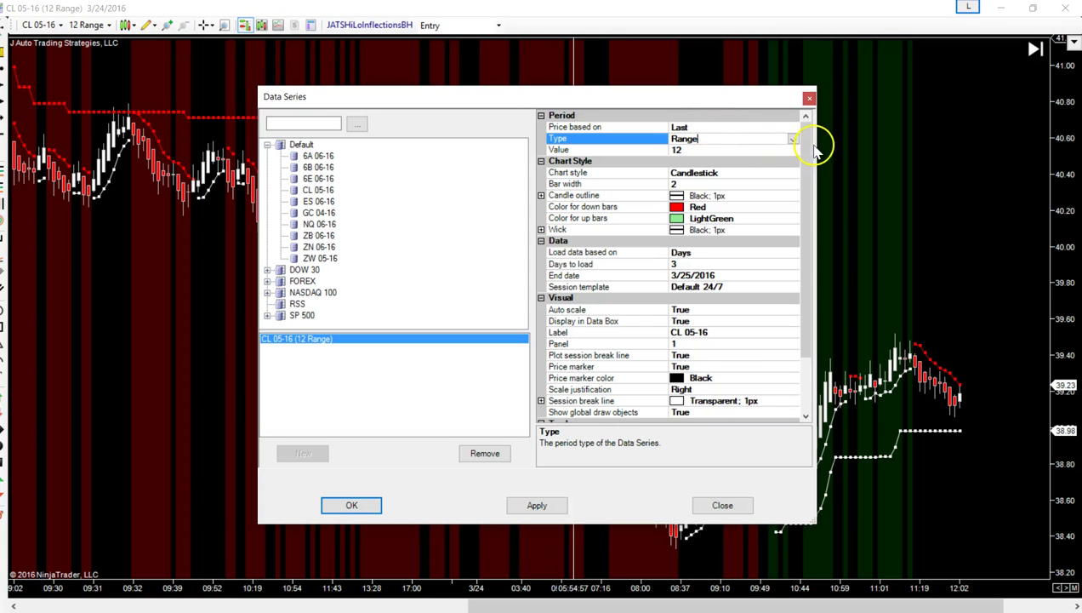
pyautogui.click(794, 138)
pyautogui.moveTo(794, 188); pyautogui.dragTo(796, 224)
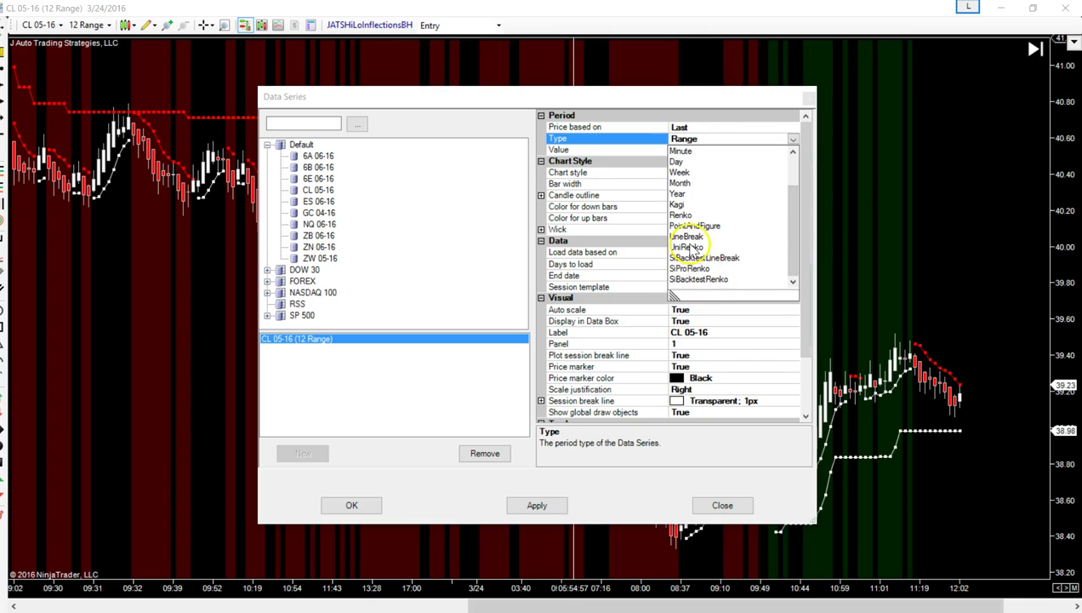
pyautogui.click(689, 246)
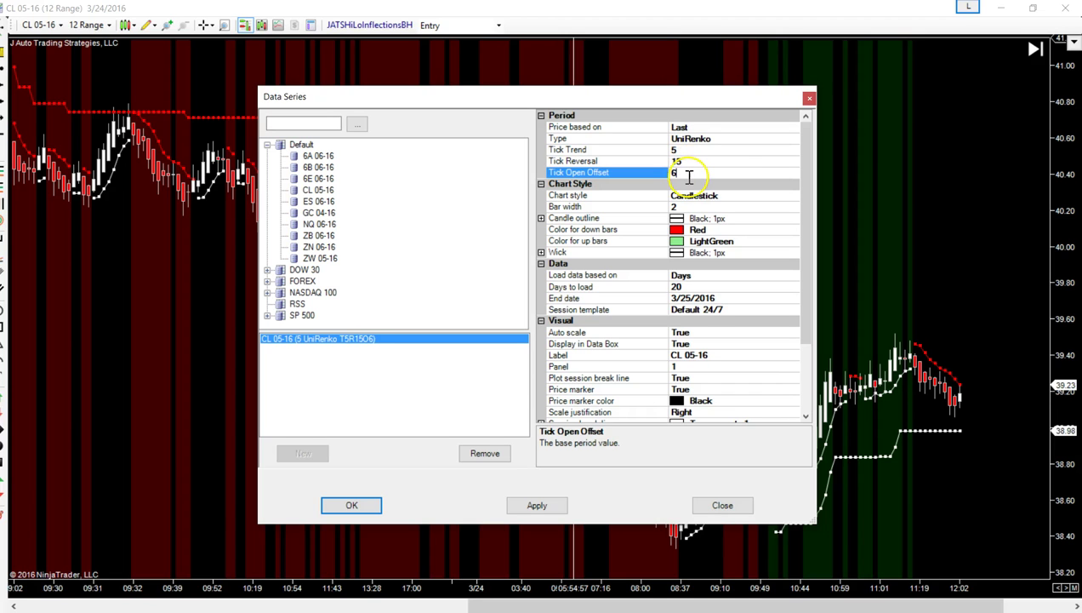
pyautogui.click(372, 504)
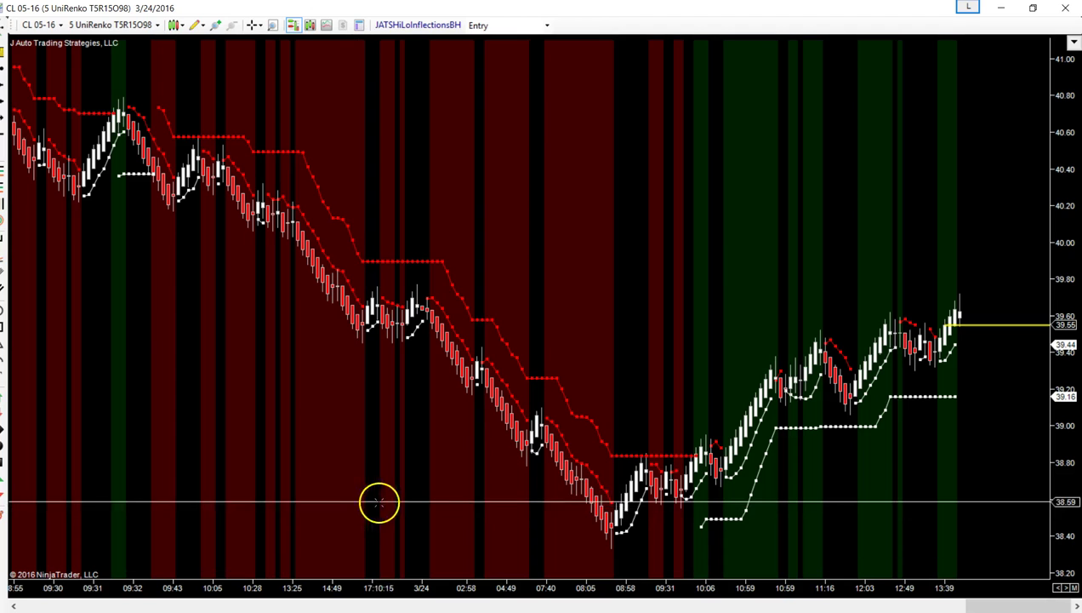
pyautogui.scroll(-3, 478, 463)
pyautogui.moveTo(474, 587)
pyautogui.mouseDown()
pyautogui.moveTo(495, 585)
pyautogui.moveTo(478, 587)
pyautogui.mouseUp()
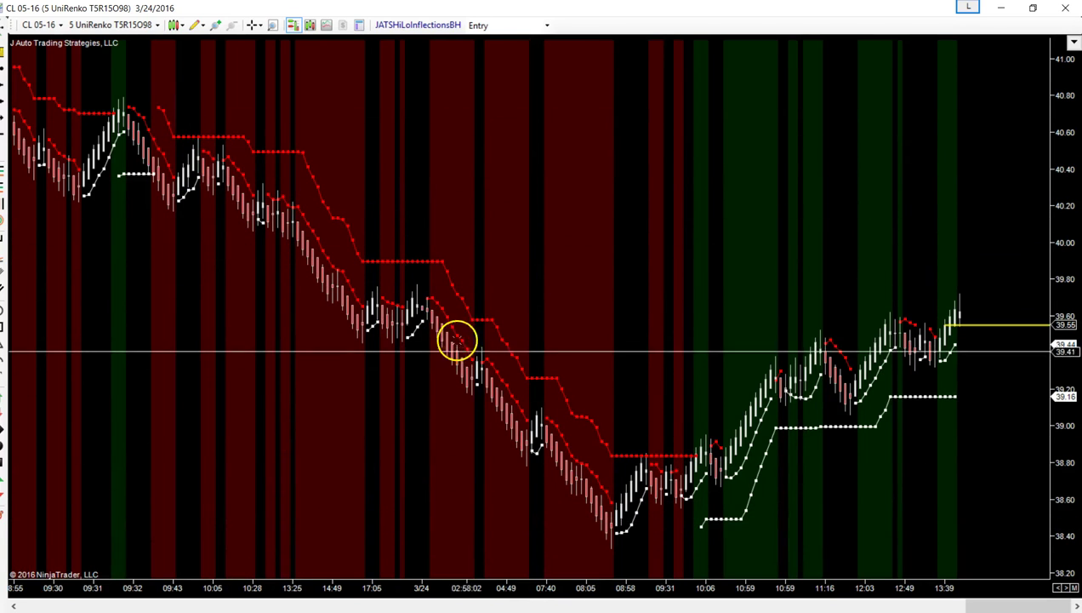
# Set the chart's interval to 5 Min and switch the JATSHiLoInflectionsBH logic to Exit Fast.
pyautogui.click(134, 25)
pyautogui.click(104, 87)
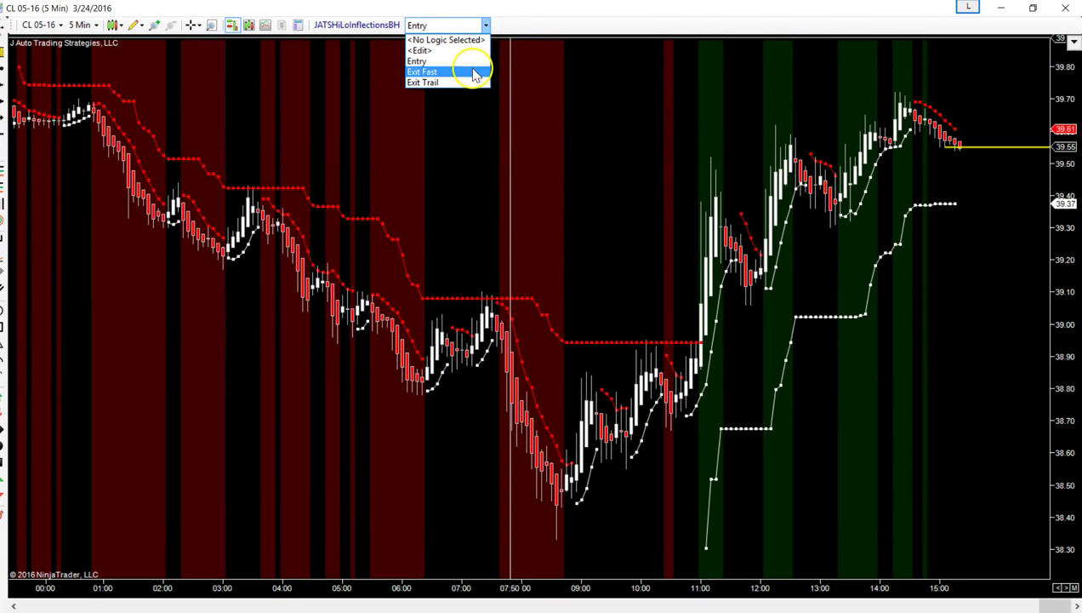
pyautogui.click(475, 73)
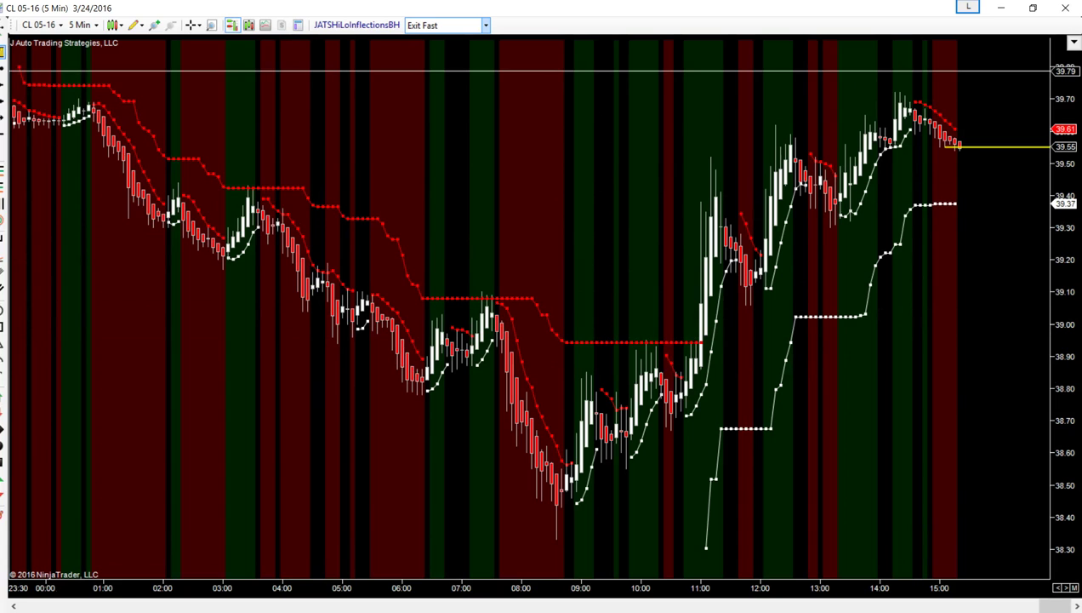
# Measure the price drop from the high near 03:30 to the low near 06:20, then clear the measurement.
pyautogui.moveTo(255, 213); pyautogui.dragTo(415, 391)
pyautogui.rightClick(416, 389)
pyautogui.click(444, 416)
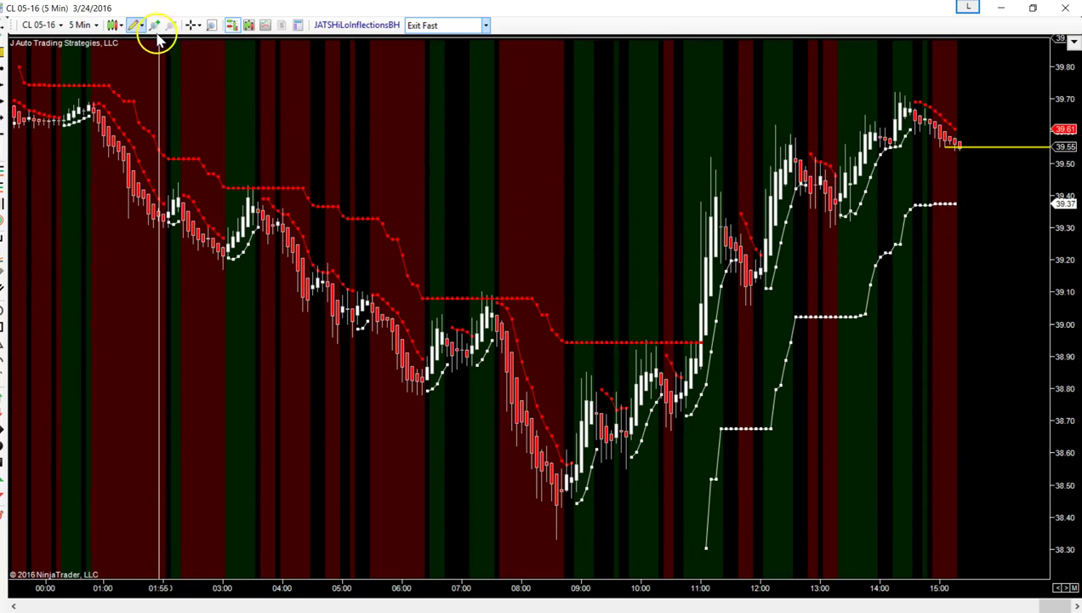
# View the Exit Fast shading on the Daily chart, then on the 30 Min chart.
pyautogui.click(88, 25)
pyautogui.click(100, 170)
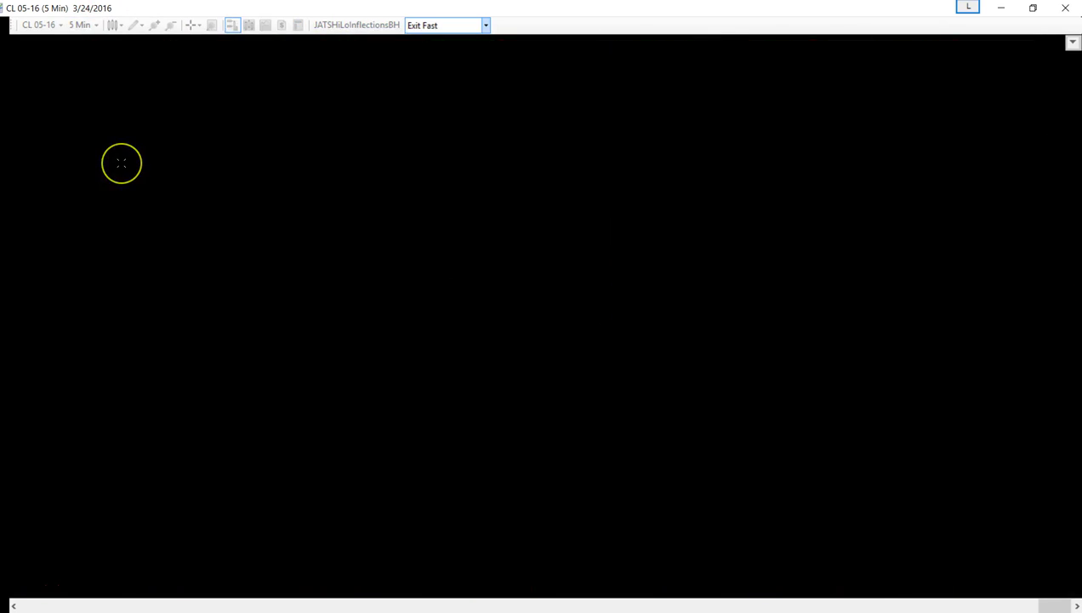
pyautogui.click(80, 24)
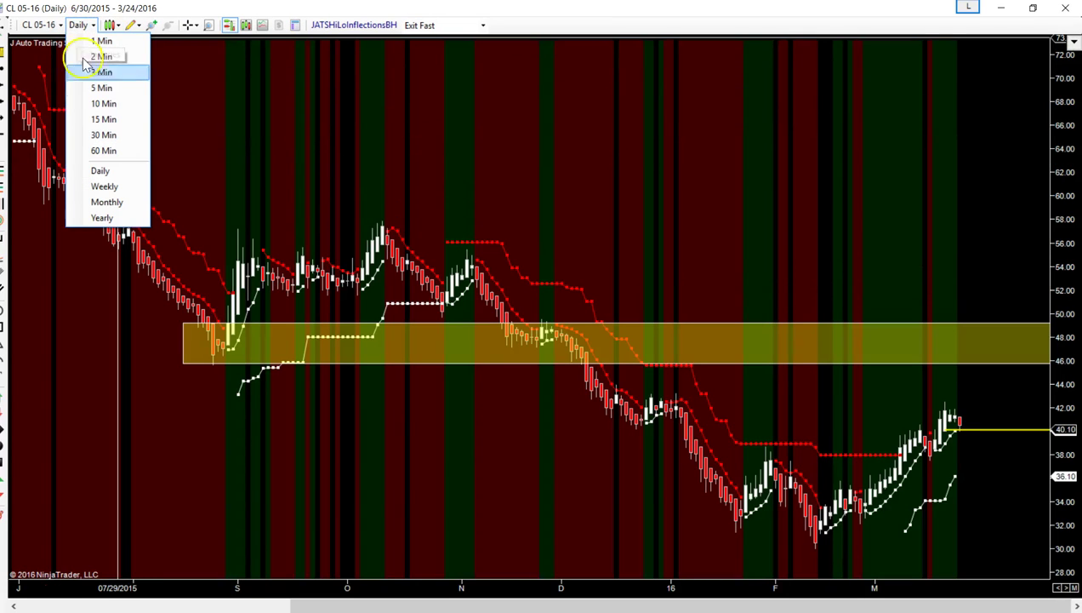
pyautogui.click(102, 136)
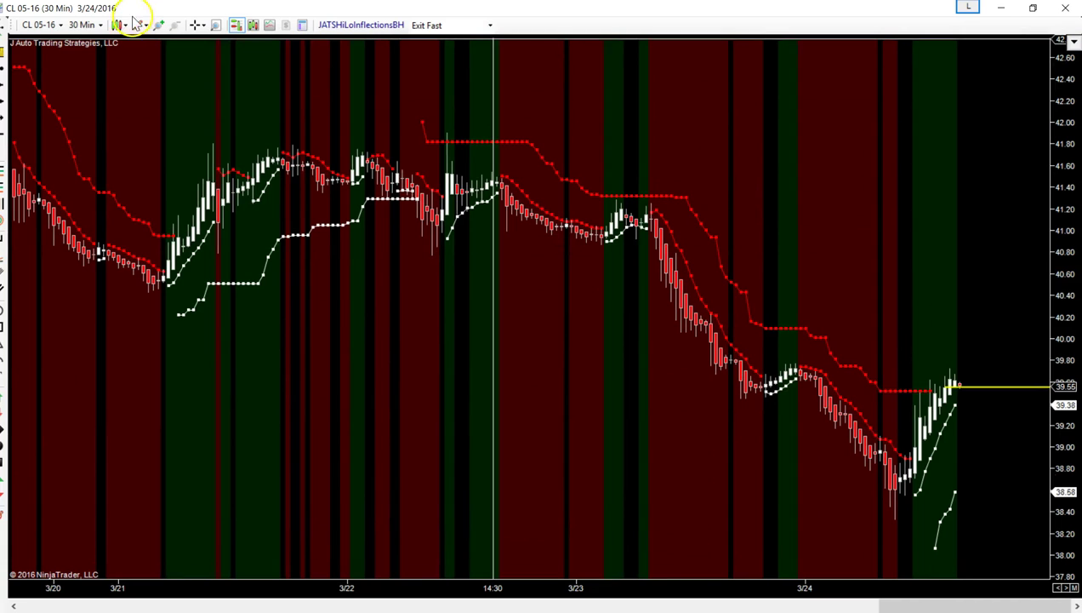
# Return the chart's interval to 5 Min and set the indicator logic to Entry.
pyautogui.click(100, 26)
pyautogui.click(100, 73)
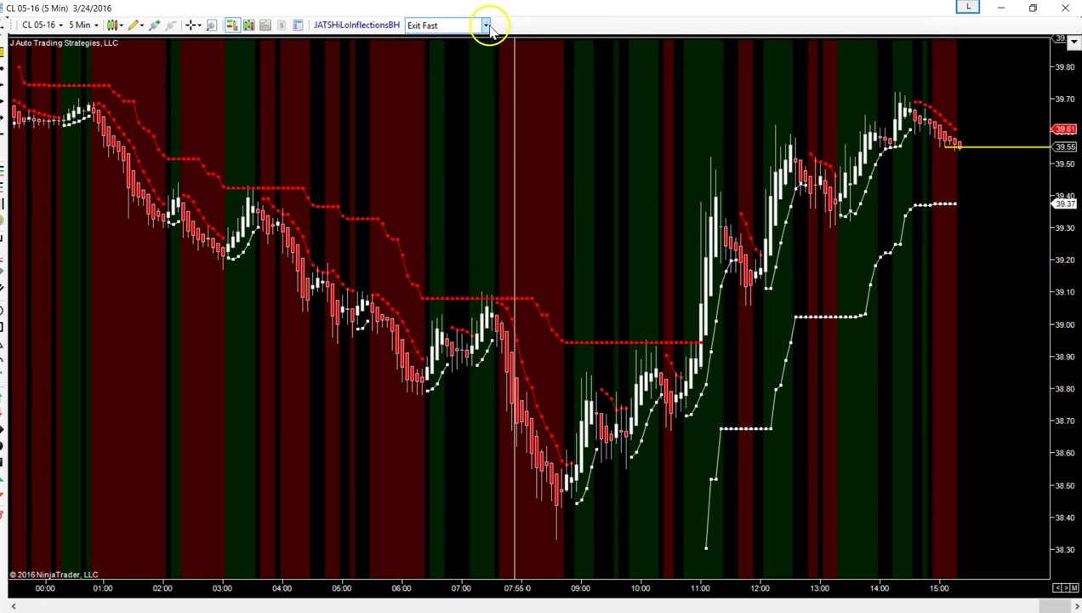
pyautogui.click(460, 61)
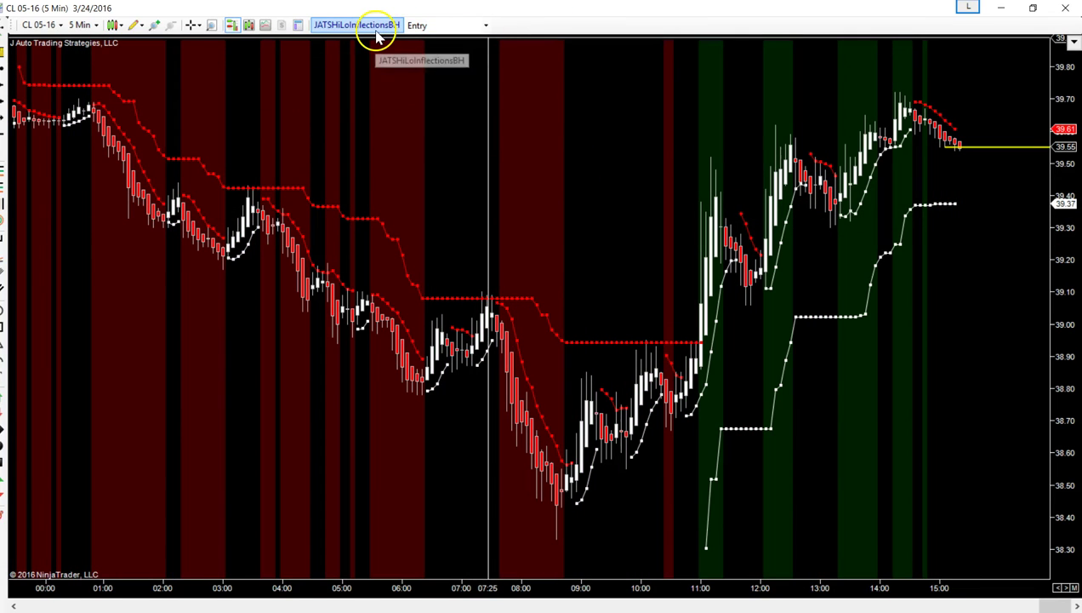
# Set the chart's interval to 30 Min and switch the indicator logic to Exit Trail.
pyautogui.click(97, 26)
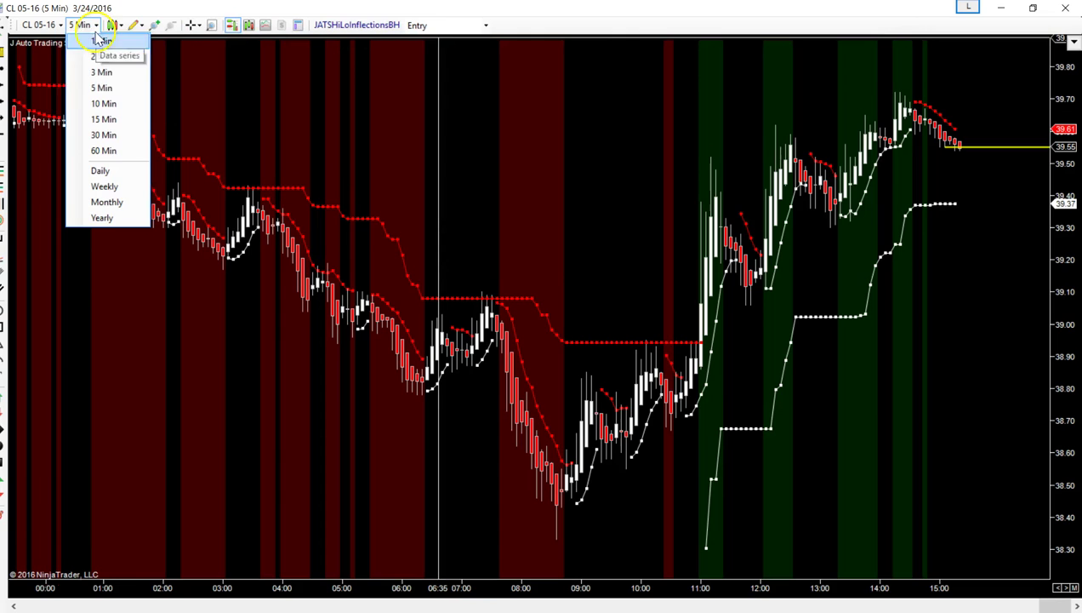
pyautogui.click(119, 135)
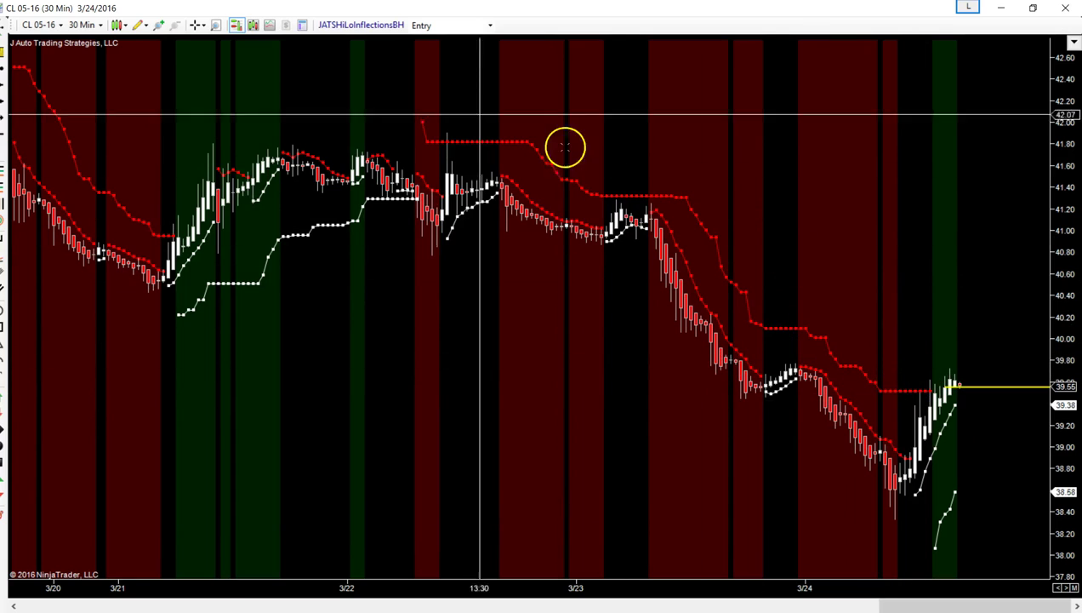
pyautogui.click(490, 26)
pyautogui.click(465, 83)
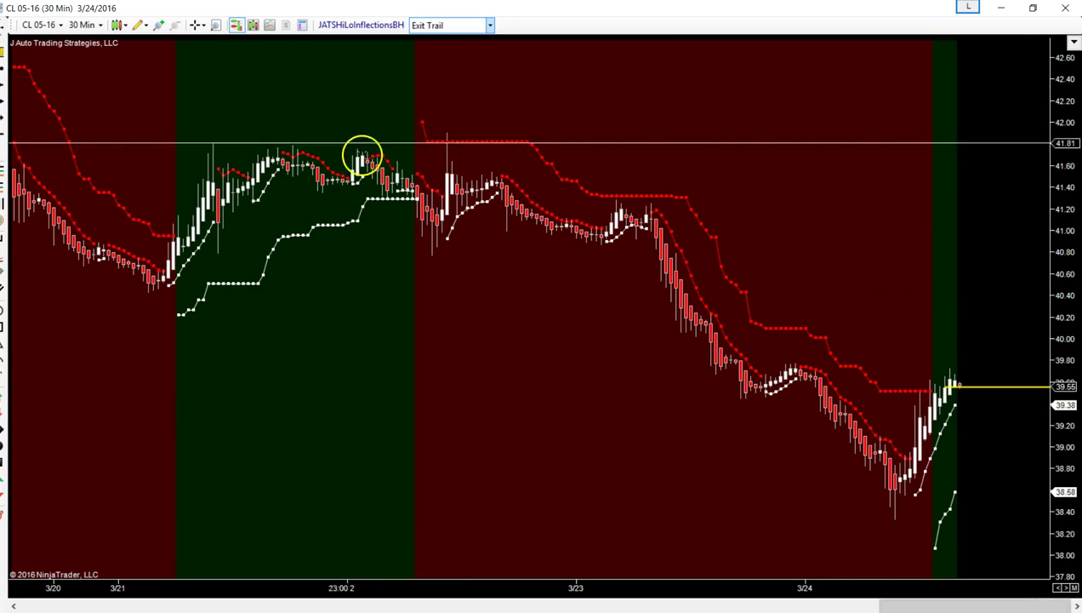
# View the Exit Trail shading on the Daily chart, then on the 5 Min chart.
pyautogui.click(85, 26)
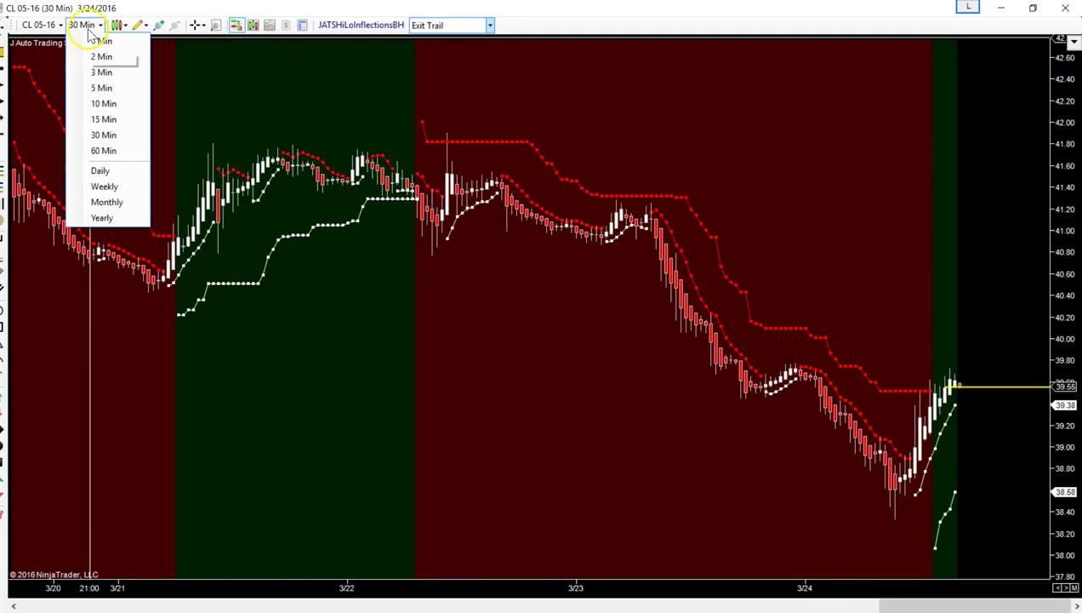
pyautogui.click(101, 172)
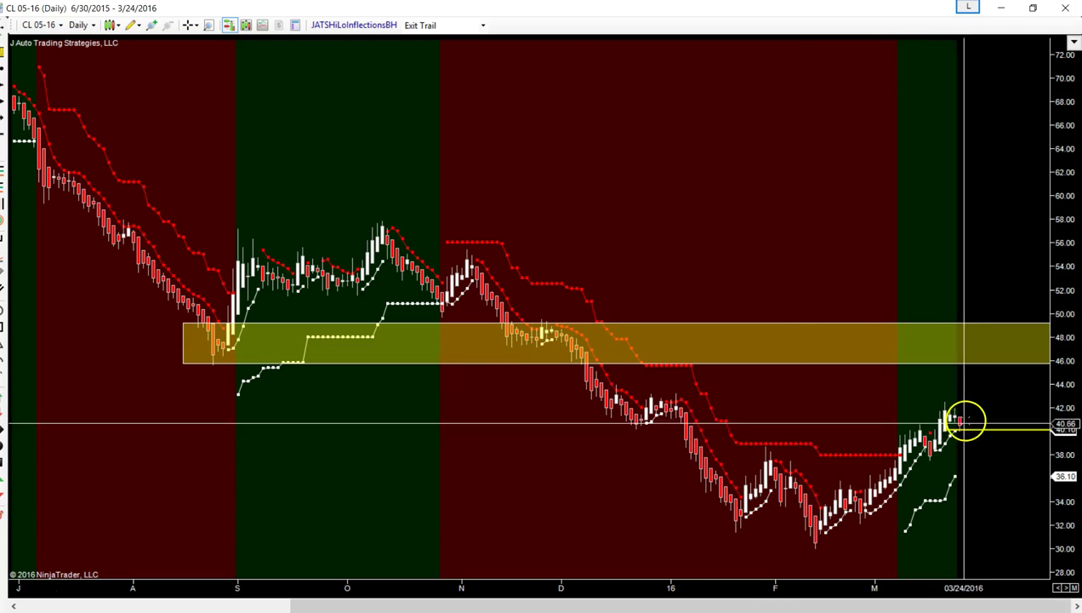
pyautogui.click(81, 25)
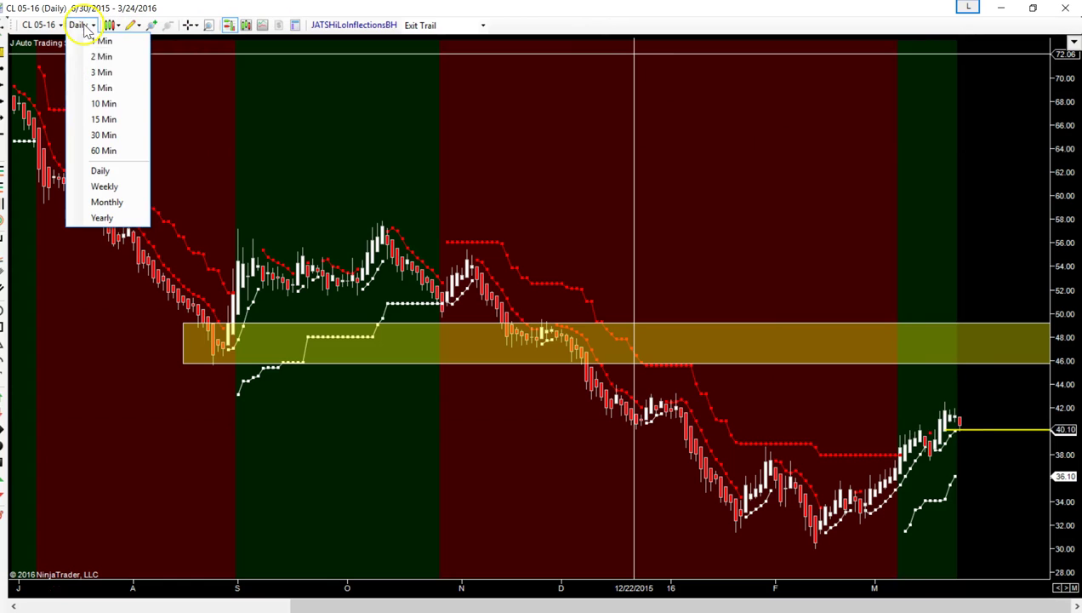
pyautogui.click(103, 88)
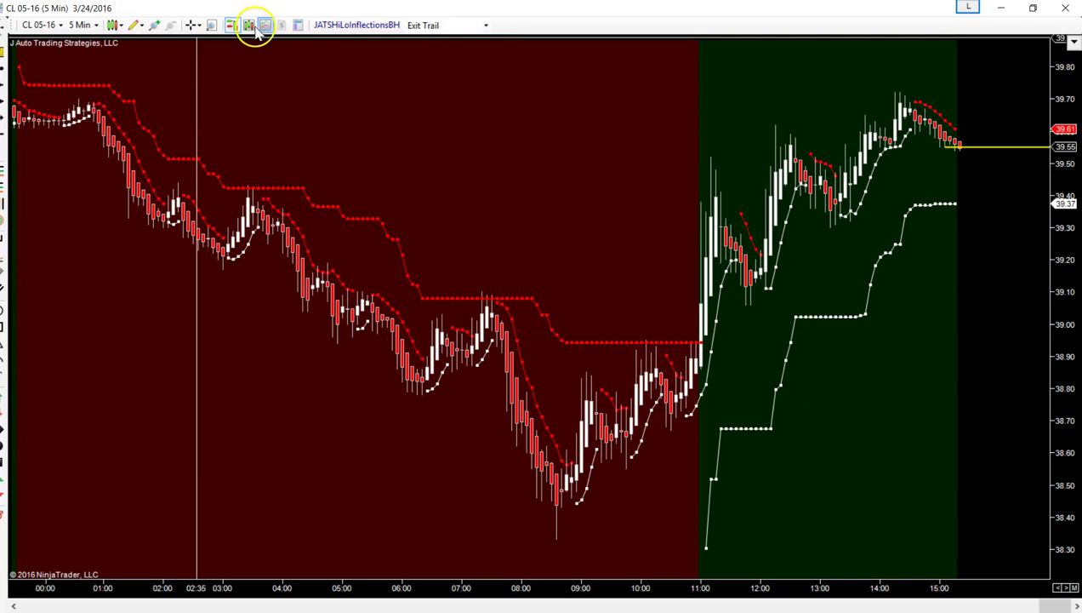
# Set the indicator logic to Entry and view its shading on the 30 Min chart.
pyautogui.click(437, 62)
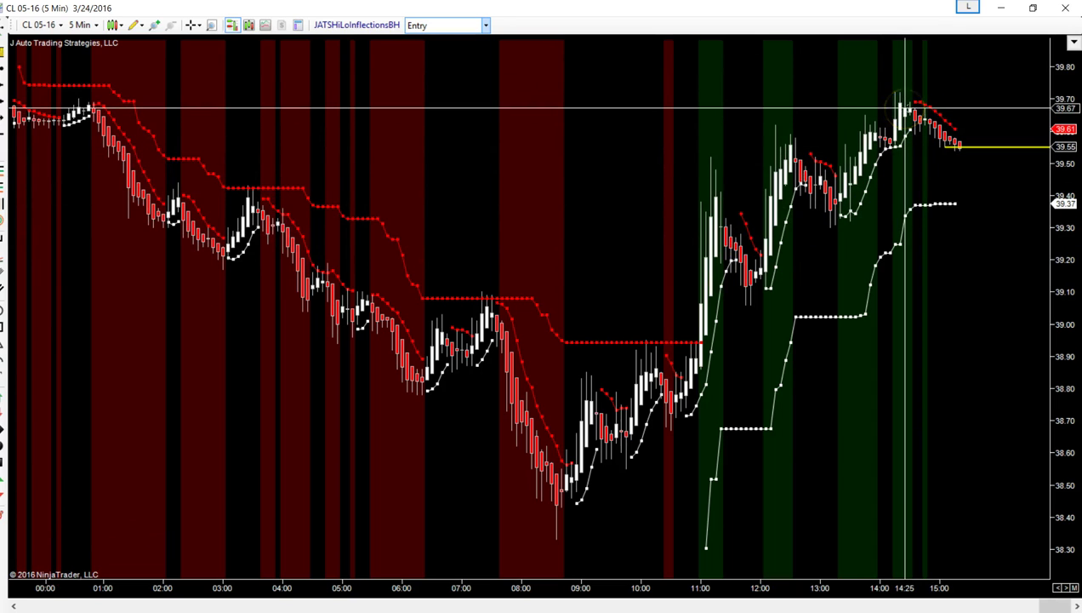
pyautogui.click(490, 32)
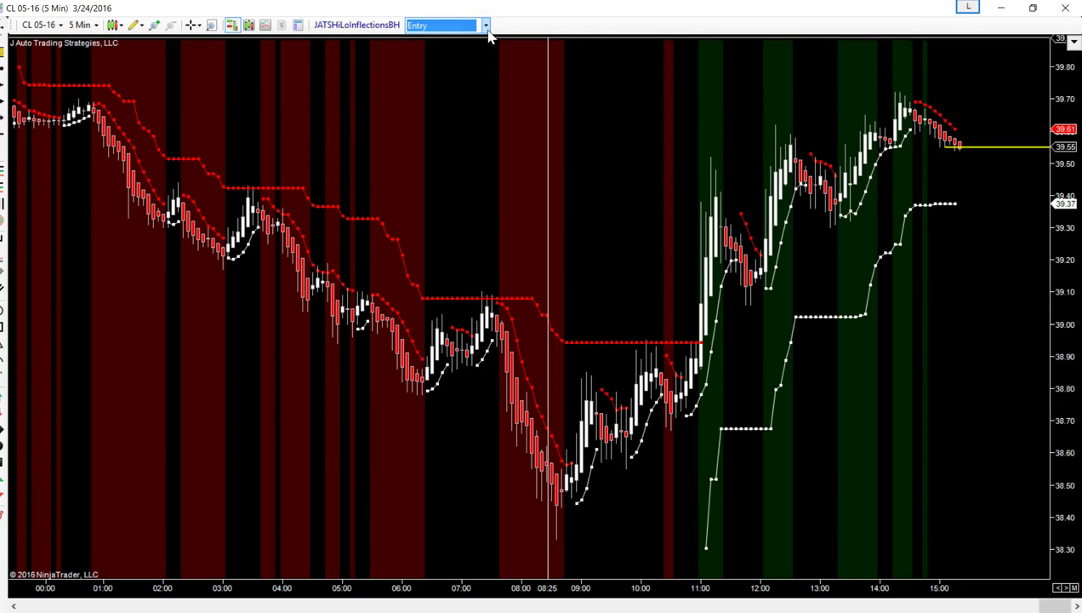
pyautogui.click(86, 26)
pyautogui.click(109, 134)
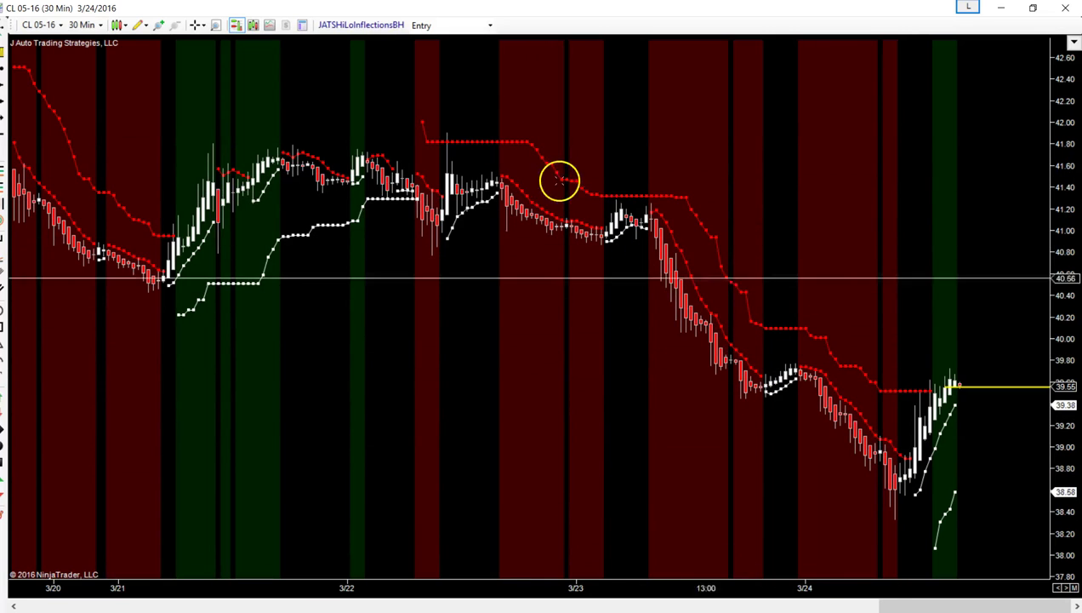
# Return the chart's interval to 5 Min and show the Exit Fast logic.
pyautogui.click(84, 24)
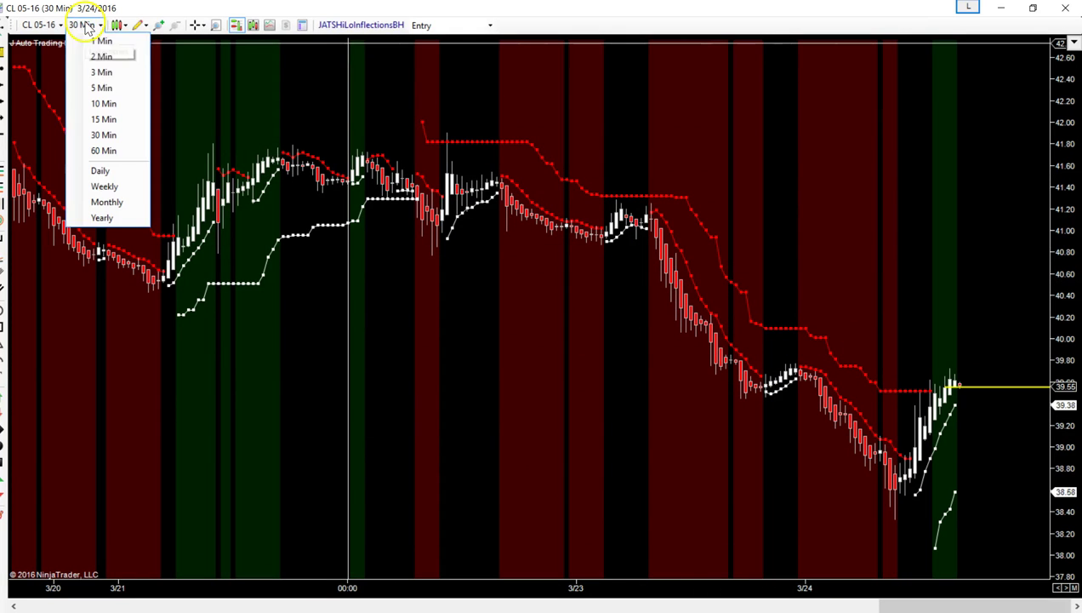
pyautogui.click(103, 88)
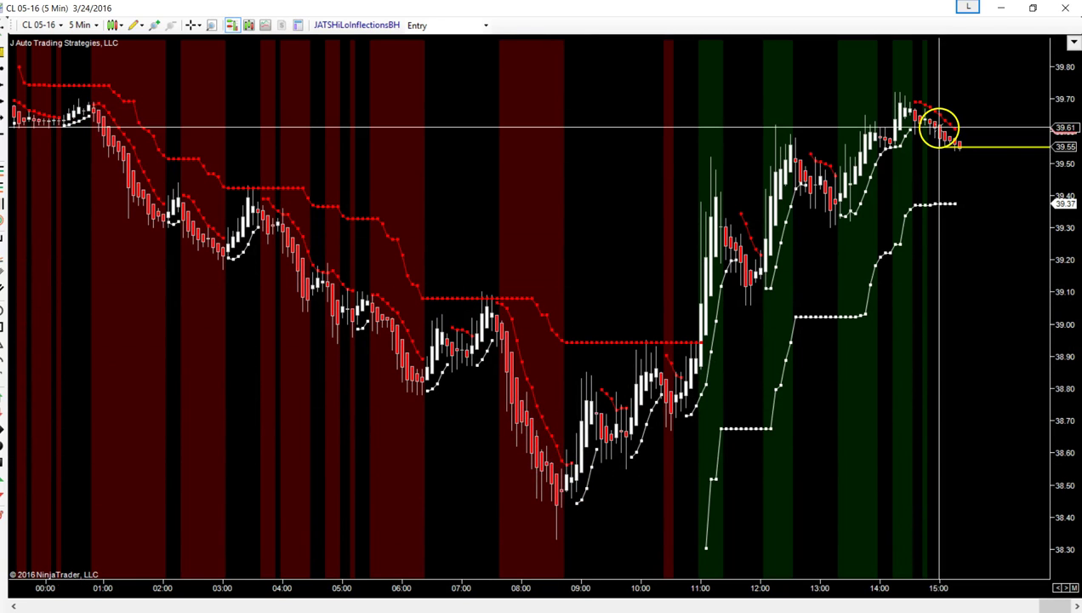
pyautogui.click(486, 25)
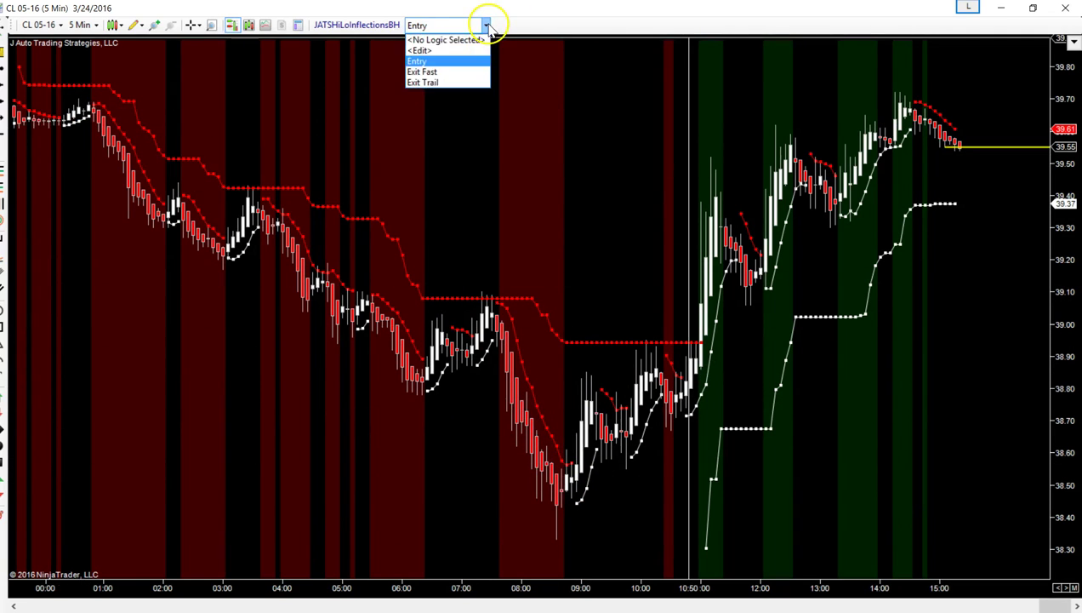
pyautogui.click(468, 72)
# Set the indicator logic back to Entry, then review the previous evening's bars and return to the latest ones.
pyautogui.click(485, 27)
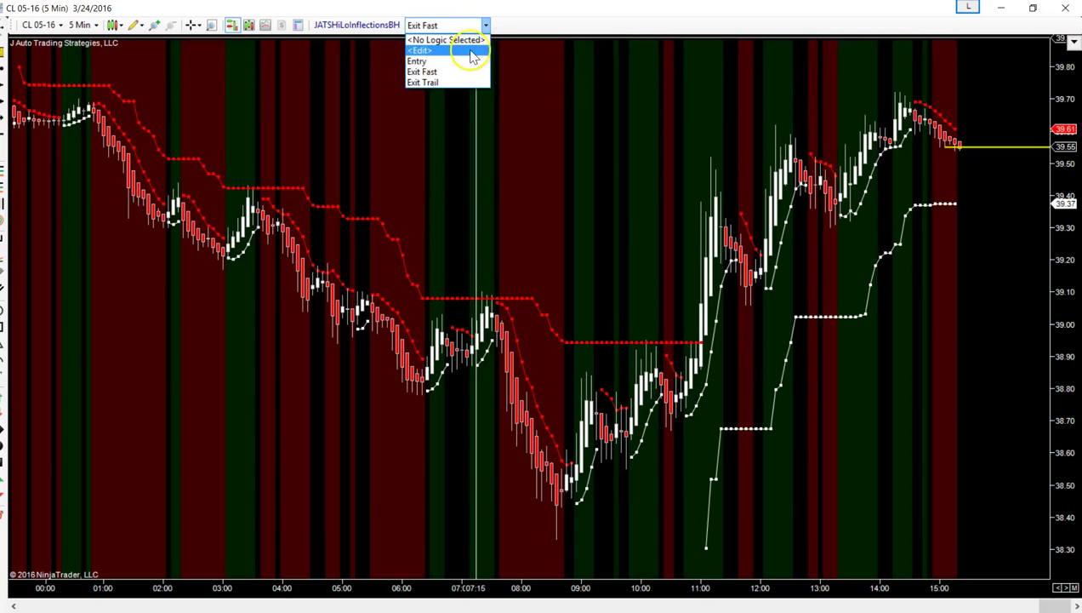
pyautogui.click(473, 61)
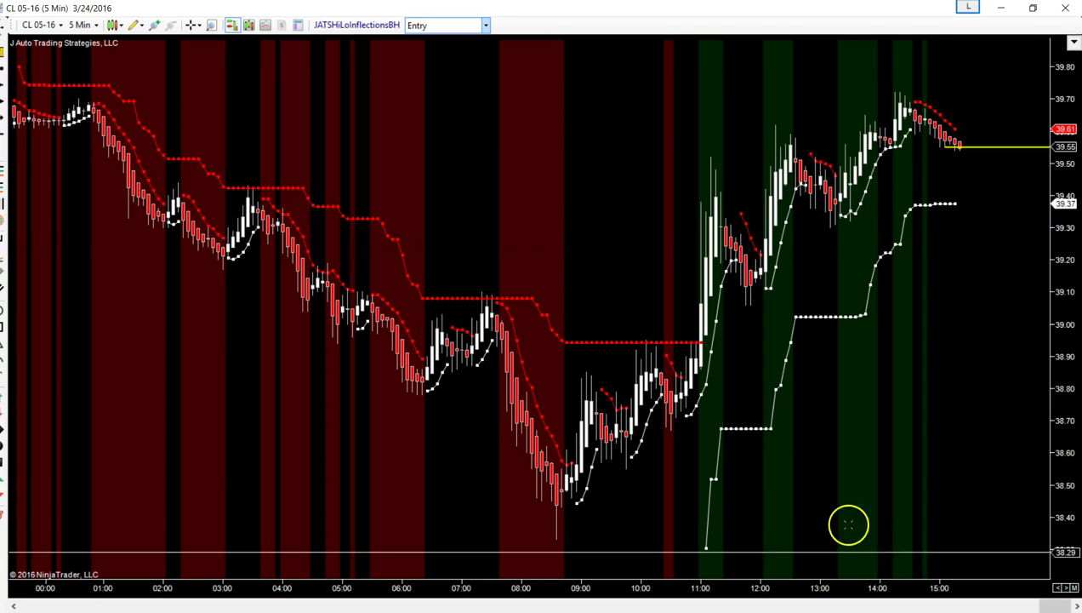
pyautogui.moveTo(1055, 607); pyautogui.dragTo(1051, 608)
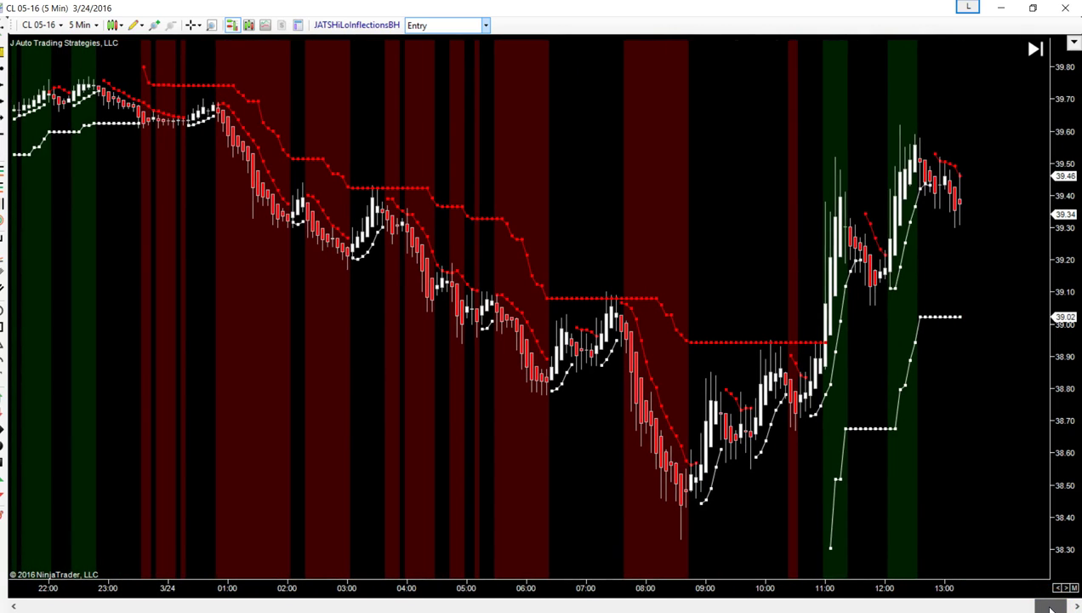
pyautogui.moveTo(1052, 607); pyautogui.dragTo(1056, 607)
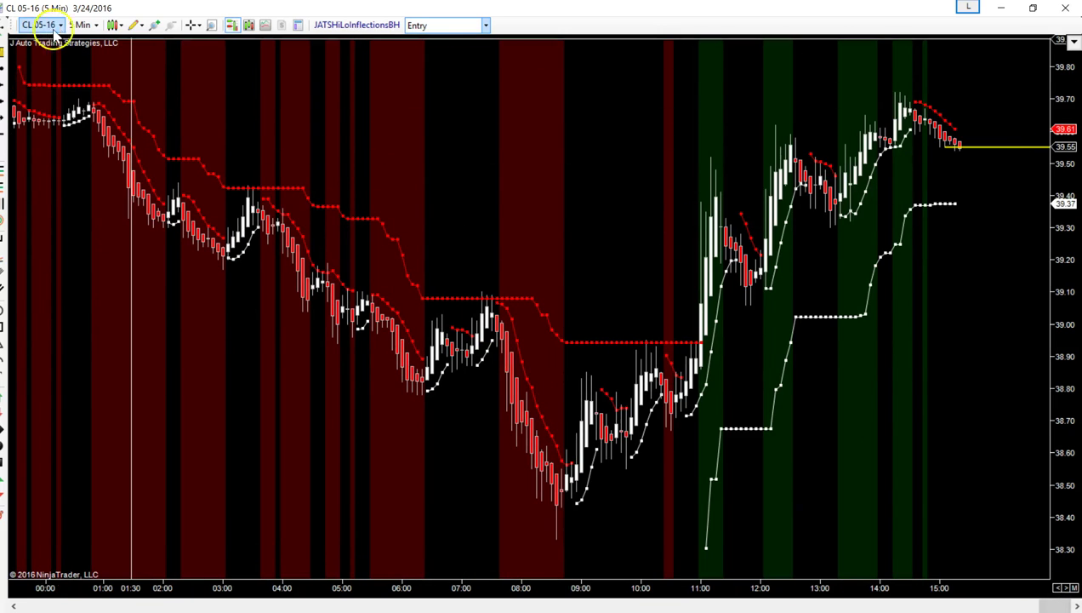
# Set the chart's interval to 10 Min.
pyautogui.click(80, 25)
pyautogui.click(119, 104)
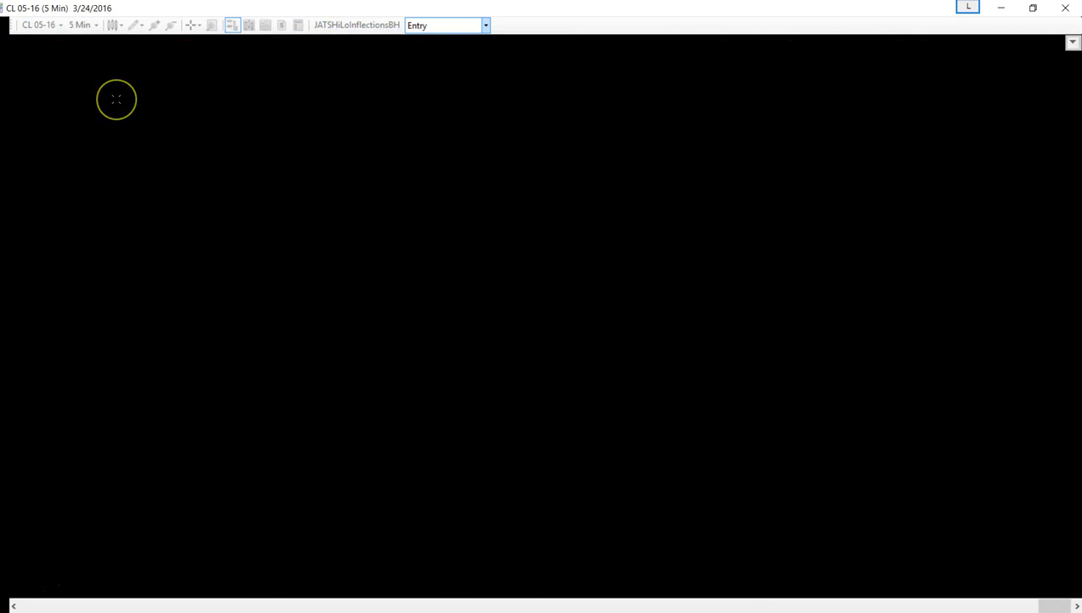